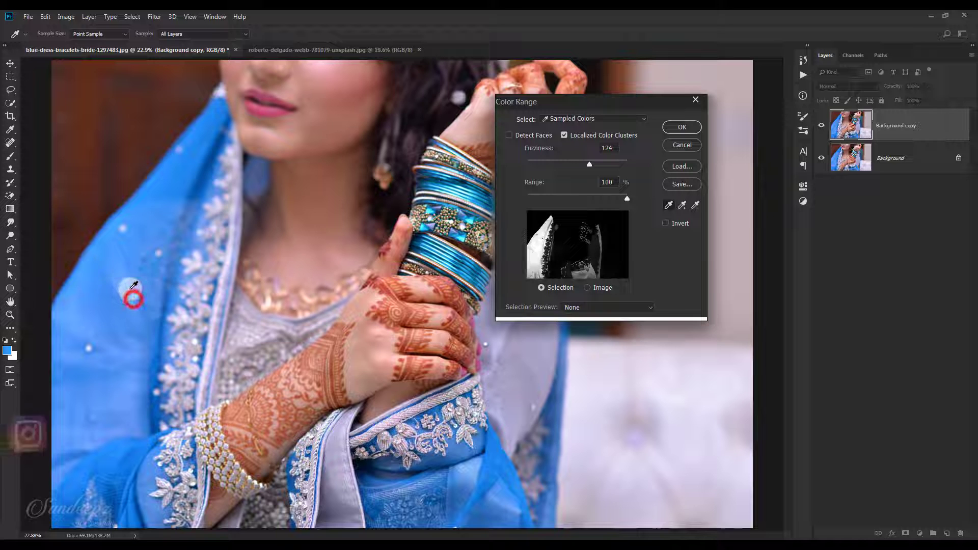
Step: Select the blue fabric with Color Range, sampling the sleeve's blue and setting fuzziness to 130
{"action": "left_click", "coordinate": [455, 446]}
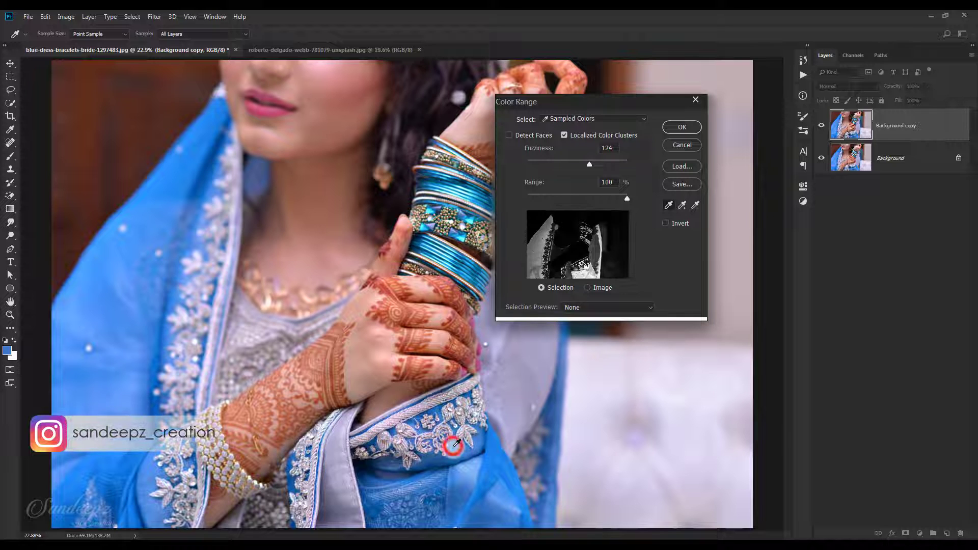
{"action": "left_click", "coordinate": [591, 165]}
{"action": "left_click_drag", "start_coordinate": [591, 164], "coordinate": [598, 164]}
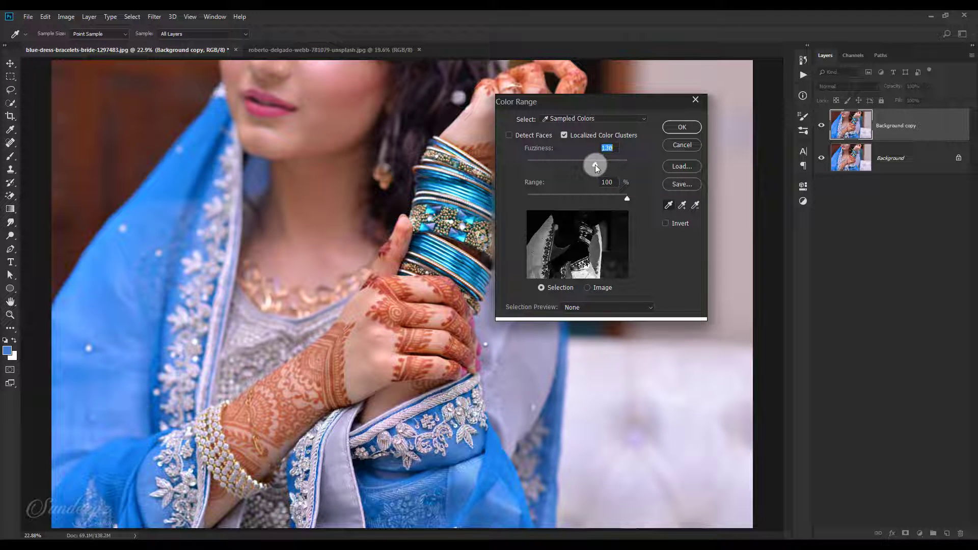
{"action": "left_click_drag", "start_coordinate": [594, 165], "coordinate": [594, 165]}
{"action": "left_click", "coordinate": [672, 127]}
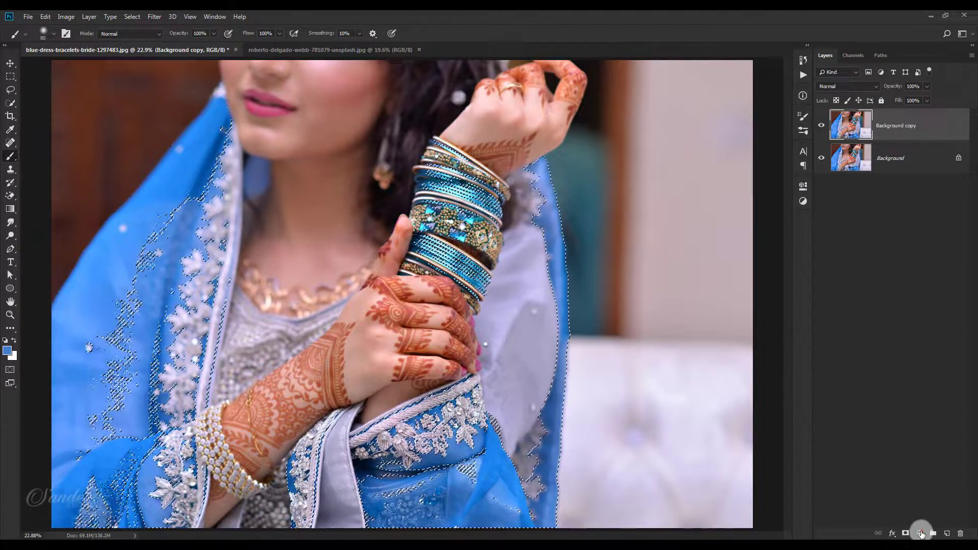
Step: Add a Gradient Map adjustment with the Black, White preset and invert its layer mask
{"action": "left_click", "coordinate": [921, 534]}
{"action": "left_click", "coordinate": [920, 514]}
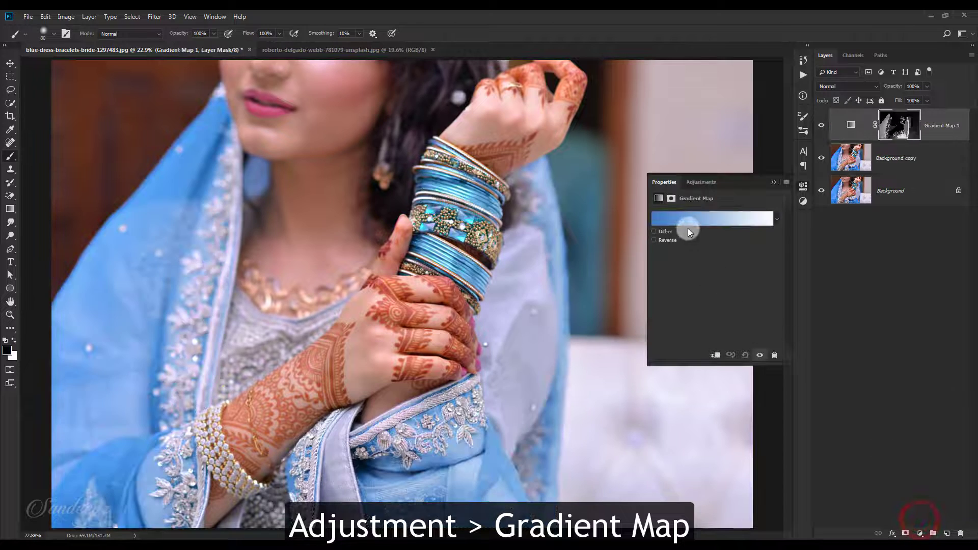
{"action": "left_click", "coordinate": [684, 219]}
{"action": "left_click", "coordinate": [640, 117]}
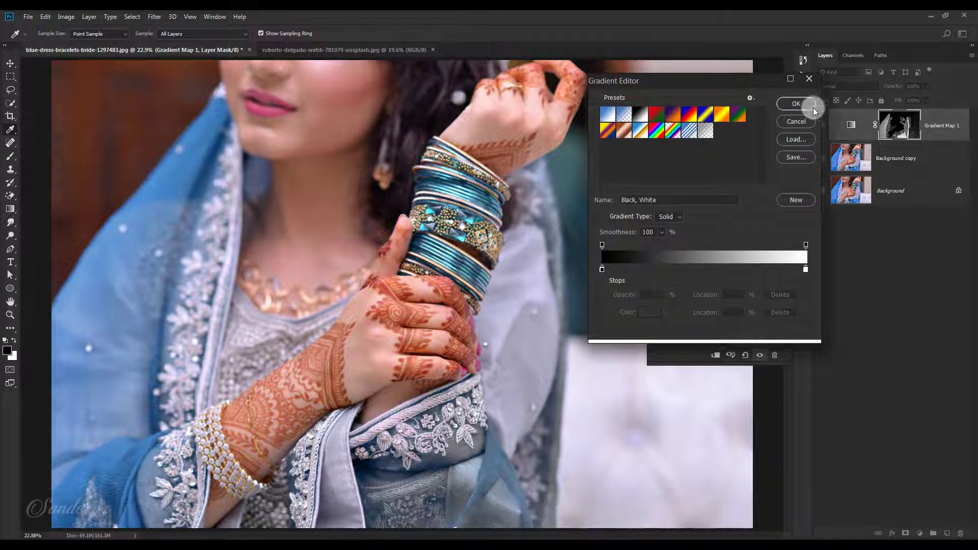
{"action": "left_click", "coordinate": [797, 103]}
{"action": "key", "text": "b"}
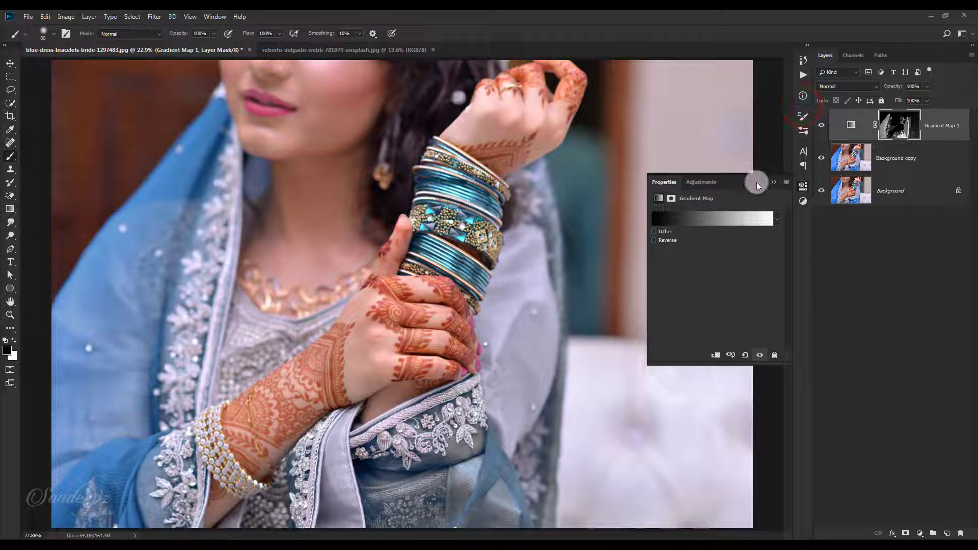
{"action": "left_click", "coordinate": [772, 182]}
{"action": "left_click", "coordinate": [890, 126]}
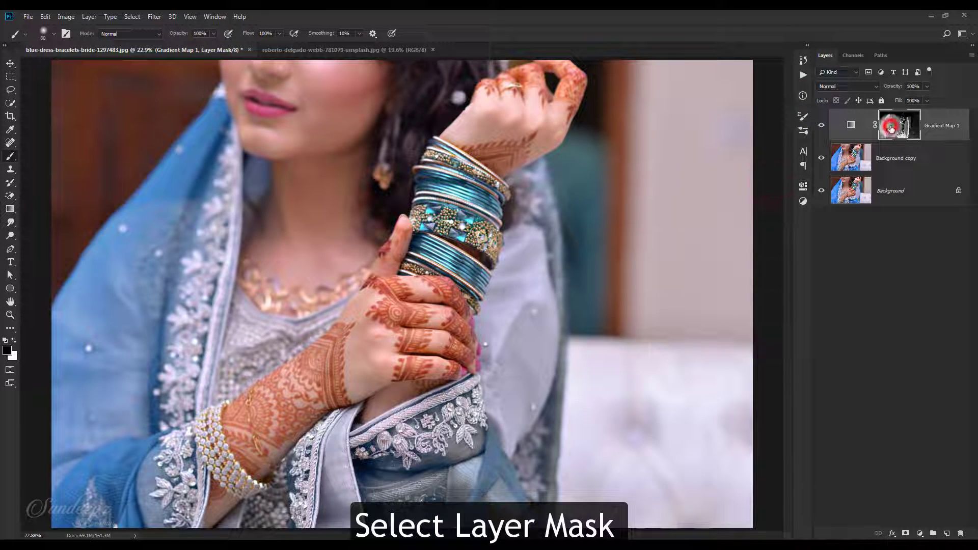
{"action": "key", "text": "ctrl+i"}
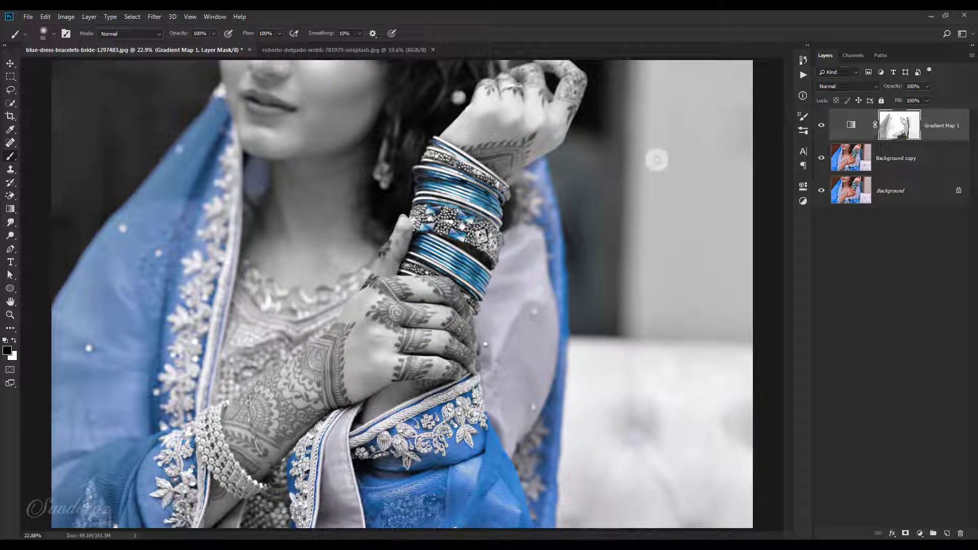
Step: Paint black on the Gradient Map mask with a large soft brush to restore the blue of the veil beside the face and forearm
{"action": "left_click", "coordinate": [10, 158]}
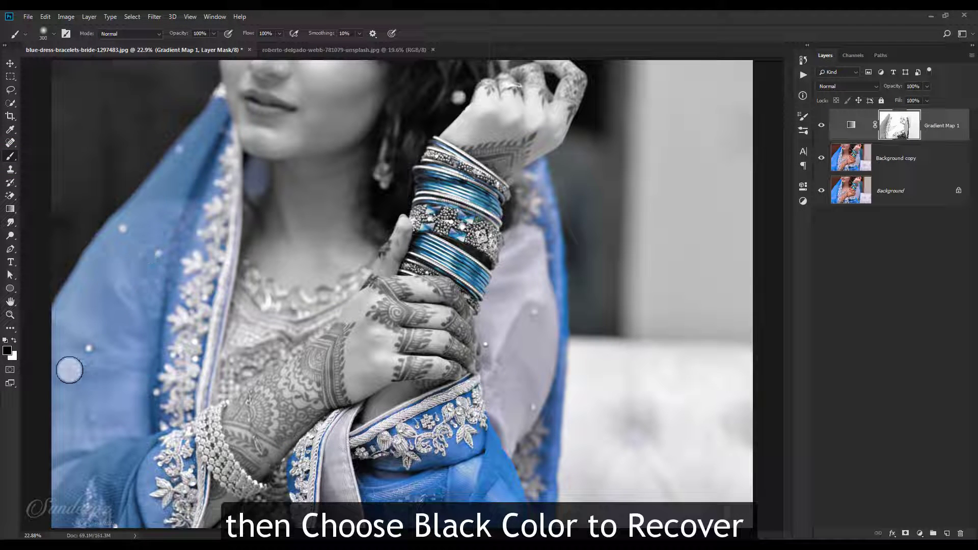
{"action": "key", "text": "bracketright"}
{"action": "key", "text": "bracketright"}
{"action": "key", "text": "bracketright"}
{"action": "key", "text": "bracketright"}
{"action": "key", "text": "bracketright"}
{"action": "key", "text": "bracketright"}
{"action": "key", "text": "bracketright"}
{"action": "key", "text": "bracketright"}
{"action": "key", "text": "bracketleft"}
{"action": "key", "text": "bracketleft"}
{"action": "key", "text": "bracketleft"}
{"action": "key", "text": "bracketleft"}
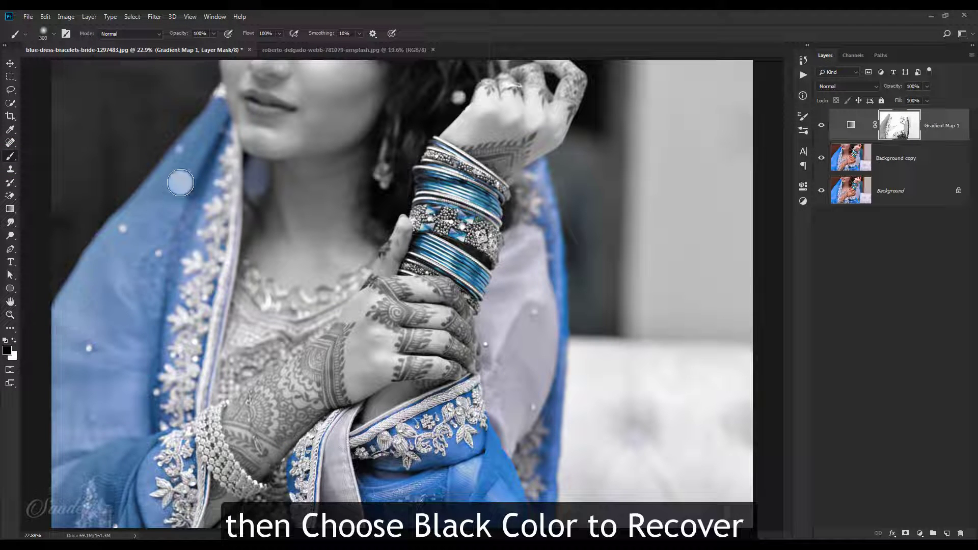
{"action": "mouse_move", "coordinate": [217, 111]}
{"action": "left_mouse_down"}
{"action": "mouse_move", "coordinate": [105, 245]}
{"action": "mouse_move", "coordinate": [56, 327]}
{"action": "mouse_move", "coordinate": [107, 314]}
{"action": "mouse_move", "coordinate": [161, 339]}
{"action": "mouse_move", "coordinate": [121, 340]}
{"action": "mouse_move", "coordinate": [116, 288]}
{"action": "mouse_move", "coordinate": [160, 203]}
{"action": "mouse_move", "coordinate": [209, 168]}
{"action": "mouse_move", "coordinate": [189, 203]}
{"action": "mouse_move", "coordinate": [196, 219]}
{"action": "mouse_move", "coordinate": [127, 270]}
{"action": "mouse_move", "coordinate": [154, 309]}
{"action": "mouse_move", "coordinate": [196, 241]}
{"action": "left_mouse_up"}
{"action": "mouse_move", "coordinate": [196, 241]}
{"action": "left_mouse_down"}
{"action": "mouse_move", "coordinate": [188, 236]}
{"action": "mouse_move", "coordinate": [146, 343]}
{"action": "left_mouse_up"}
{"action": "mouse_move", "coordinate": [146, 344]}
{"action": "left_mouse_down"}
{"action": "mouse_move", "coordinate": [142, 389]}
{"action": "mouse_move", "coordinate": [95, 434]}
{"action": "left_mouse_up"}
{"action": "left_click_drag", "start_coordinate": [82, 519], "coordinate": [148, 517]}
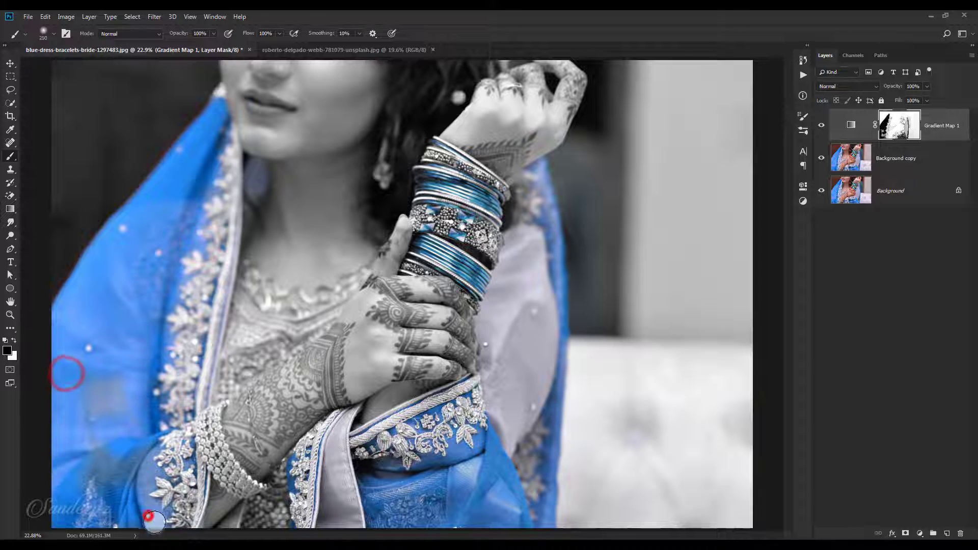
{"action": "key", "text": "bracketleft"}
{"action": "key", "text": "bracketleft"}
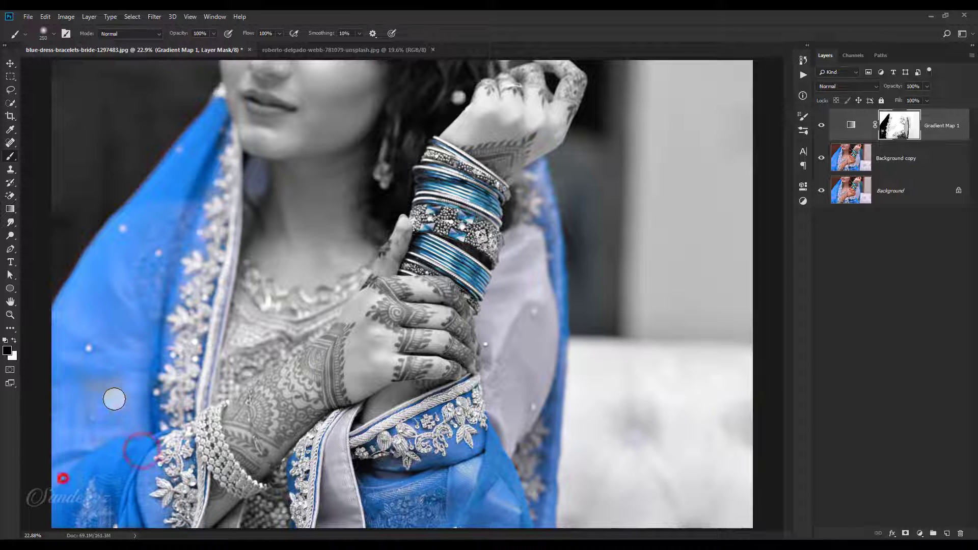
{"action": "left_click_drag", "start_coordinate": [114, 399], "coordinate": [122, 347]}
Step: Paint black on the mask with a smaller brush over both embroidered sleeve cuffs to recover their original color
{"action": "key", "text": "bracketleft"}
{"action": "key", "text": "bracketleft"}
{"action": "key", "text": "bracketleft"}
{"action": "key", "text": "bracketleft"}
{"action": "key", "text": "bracketleft"}
{"action": "key", "text": "bracketleft"}
{"action": "mouse_move", "coordinate": [140, 430]}
{"action": "left_mouse_down"}
{"action": "mouse_move", "coordinate": [141, 479]}
{"action": "mouse_move", "coordinate": [187, 468]}
{"action": "left_mouse_up"}
{"action": "left_click_drag", "start_coordinate": [189, 447], "coordinate": [188, 442]}
{"action": "left_click_drag", "start_coordinate": [208, 475], "coordinate": [204, 510]}
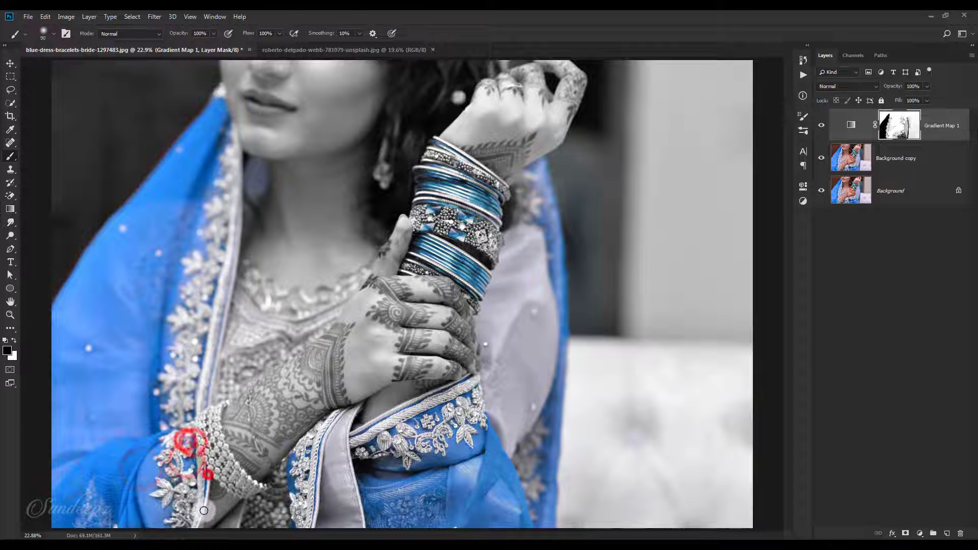
{"action": "left_click_drag", "start_coordinate": [309, 449], "coordinate": [305, 499]}
{"action": "left_click_drag", "start_coordinate": [364, 469], "coordinate": [377, 501]}
Step: Restore the blue along the veil edge behind the raised arm by painting black on the mask
{"action": "key", "text": "bracketright"}
{"action": "key", "text": "bracketright"}
{"action": "key", "text": "bracketright"}
{"action": "key", "text": "bracketright"}
{"action": "key", "text": "bracketright"}
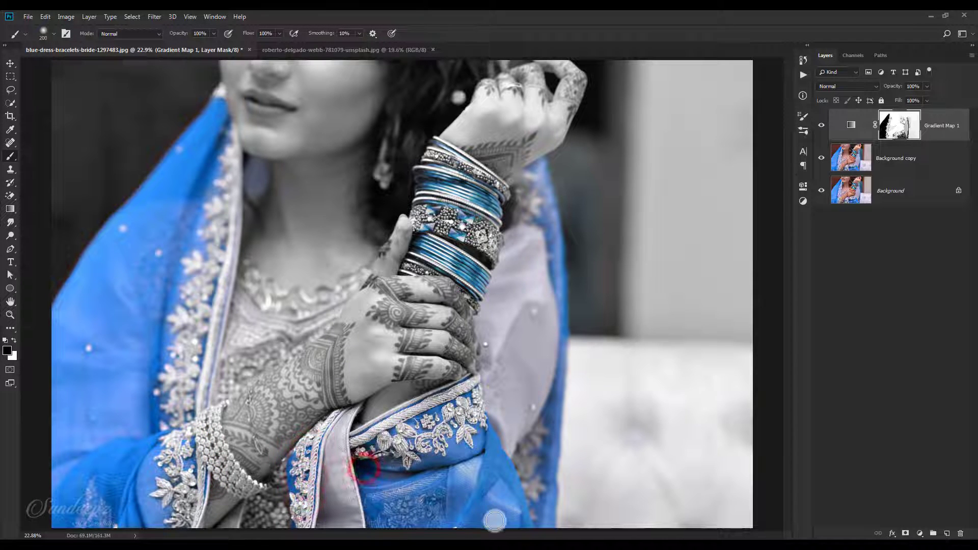
{"action": "left_click_drag", "start_coordinate": [548, 443], "coordinate": [548, 480]}
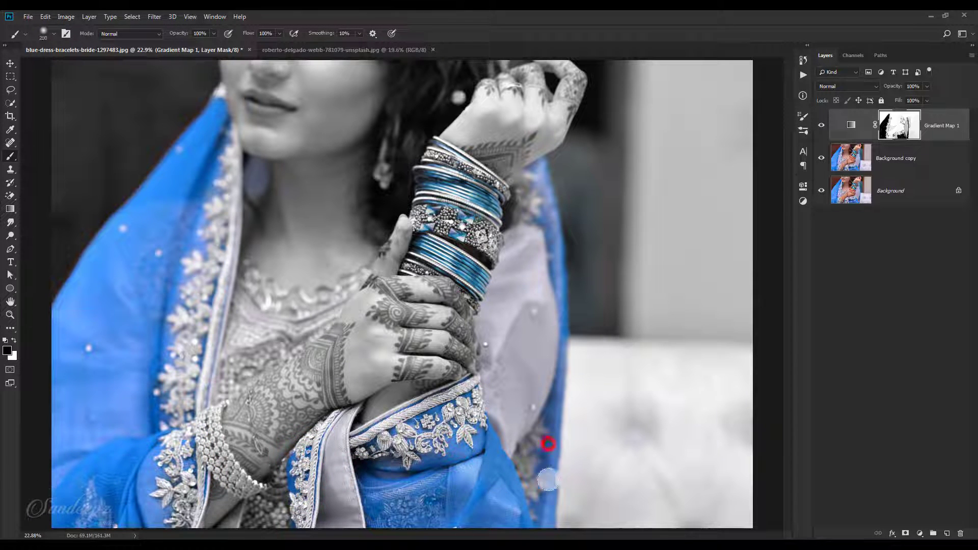
{"action": "left_click_drag", "start_coordinate": [553, 405], "coordinate": [556, 443]}
{"action": "key", "text": "bracketleft"}
{"action": "key", "text": "bracketleft"}
{"action": "key", "text": "bracketleft"}
{"action": "key", "text": "bracketleft"}
{"action": "key", "text": "bracketleft"}
{"action": "mouse_move", "coordinate": [532, 167]}
{"action": "left_mouse_down"}
{"action": "mouse_move", "coordinate": [551, 191]}
{"action": "mouse_move", "coordinate": [561, 299]}
{"action": "left_mouse_up"}
{"action": "left_click_drag", "start_coordinate": [561, 341], "coordinate": [550, 418]}
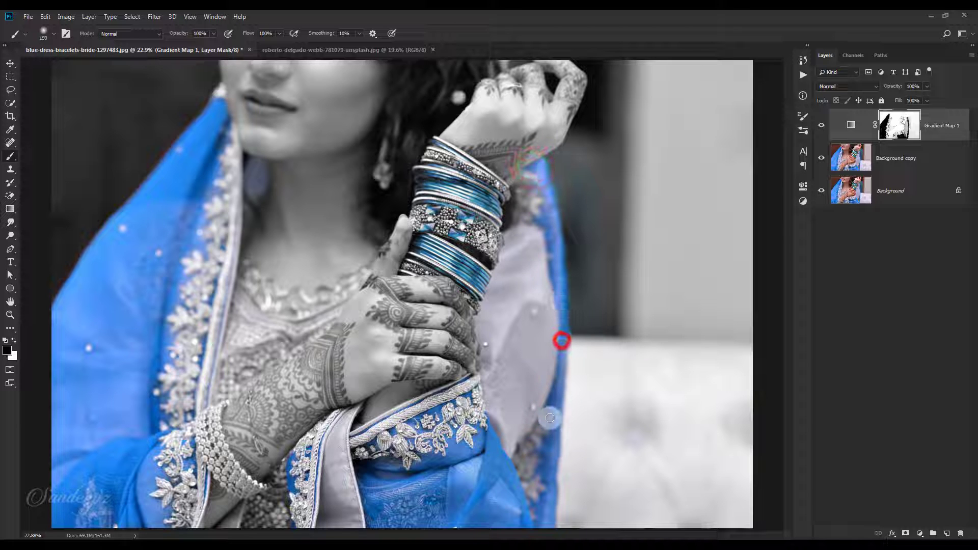
Step: Dab black on the mask over the embroidered cuff below the clasped hand to bring back its blue
{"action": "left_click", "coordinate": [437, 408]}
{"action": "left_click", "coordinate": [414, 420]}
{"action": "left_click", "coordinate": [391, 432]}
Step: Paint black on the mask over the bangles with small brushes to recover their blue bands and stones
{"action": "mouse_move", "coordinate": [425, 240]}
{"action": "left_mouse_down"}
{"action": "mouse_move", "coordinate": [479, 281]}
{"action": "mouse_move", "coordinate": [432, 247]}
{"action": "left_mouse_up"}
{"action": "key", "text": "bracketleft"}
{"action": "key", "text": "bracketleft"}
{"action": "left_click", "coordinate": [425, 227]}
{"action": "left_click", "coordinate": [429, 211]}
{"action": "left_click", "coordinate": [468, 219]}
{"action": "left_click", "coordinate": [456, 234]}
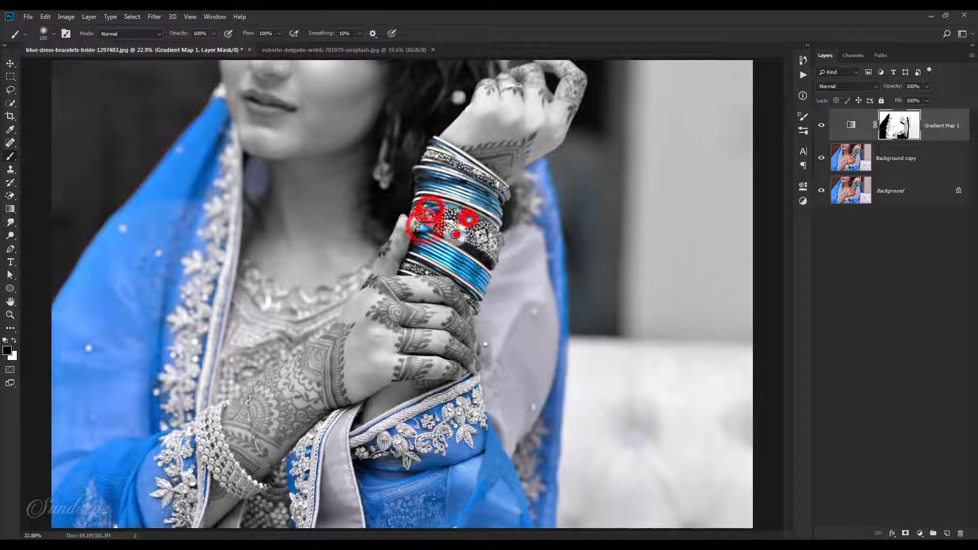
{"action": "mouse_move", "coordinate": [425, 184]}
{"action": "left_mouse_down"}
{"action": "mouse_move", "coordinate": [489, 205]}
{"action": "mouse_move", "coordinate": [459, 190]}
{"action": "left_mouse_up"}
{"action": "key", "text": "bracketleft"}
{"action": "key", "text": "bracketleft"}
{"action": "key", "text": "bracketleft"}
{"action": "key", "text": "bracketleft"}
{"action": "key", "text": "bracketleft"}
{"action": "mouse_move", "coordinate": [434, 144]}
{"action": "left_mouse_down"}
{"action": "mouse_move", "coordinate": [451, 183]}
{"action": "mouse_move", "coordinate": [482, 193]}
{"action": "mouse_move", "coordinate": [496, 214]}
{"action": "left_mouse_up"}
{"action": "key", "text": "bracketright"}
{"action": "key", "text": "bracketright"}
{"action": "key", "text": "bracketright"}
{"action": "key", "text": "bracketright"}
{"action": "mouse_move", "coordinate": [459, 194]}
{"action": "left_mouse_down"}
{"action": "mouse_move", "coordinate": [452, 188]}
{"action": "mouse_move", "coordinate": [472, 194]}
{"action": "left_mouse_up"}
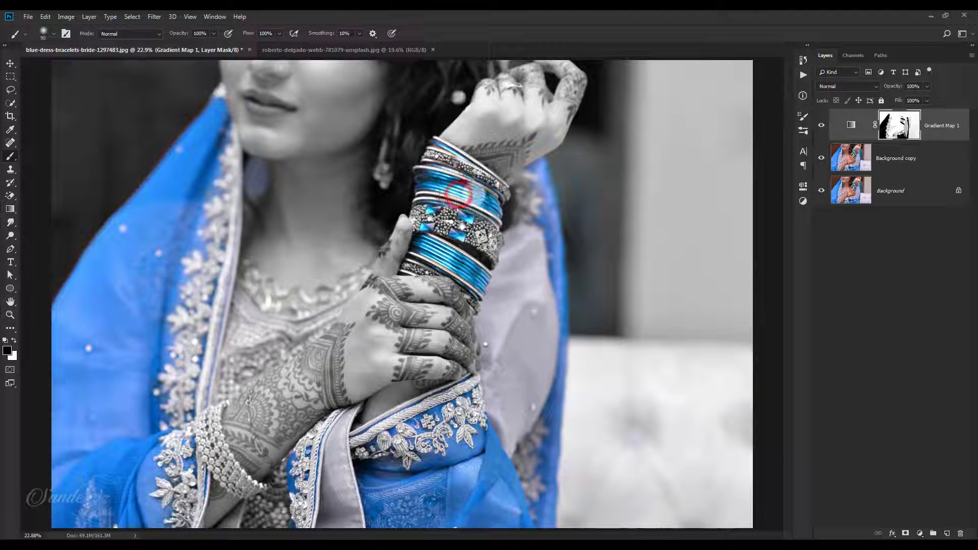
Step: Paint white on the Gradient Map mask over the face, neck and hair to make them fully black and white
{"action": "left_click", "coordinate": [894, 125]}
{"action": "left_click", "coordinate": [14, 340]}
{"action": "key", "text": "bracketright"}
{"action": "key", "text": "bracketright"}
{"action": "key", "text": "bracketright"}
{"action": "key", "text": "bracketright"}
{"action": "key", "text": "bracketright"}
{"action": "key", "text": "bracketright"}
{"action": "key", "text": "bracketright"}
{"action": "left_click_drag", "start_coordinate": [259, 157], "coordinate": [339, 194]}
{"action": "left_click_drag", "start_coordinate": [302, 94], "coordinate": [441, 75]}
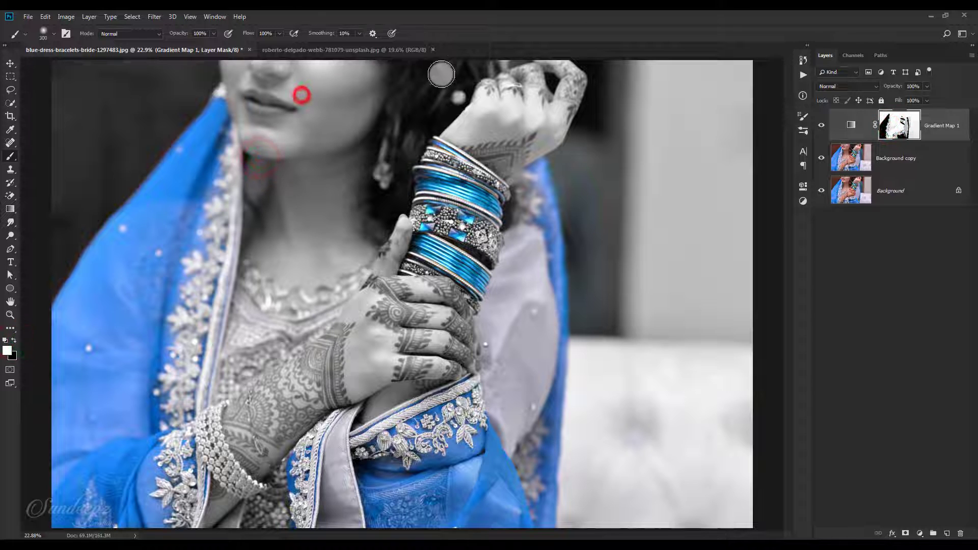
Step: Paint white on the mask over the pale veil lining and the dress neckline and front, and compare with the Gradient Map hidden
{"action": "mouse_move", "coordinate": [523, 255]}
{"action": "left_mouse_down"}
{"action": "mouse_move", "coordinate": [540, 309]}
{"action": "mouse_move", "coordinate": [512, 423]}
{"action": "mouse_move", "coordinate": [495, 345]}
{"action": "mouse_move", "coordinate": [538, 335]}
{"action": "left_mouse_up"}
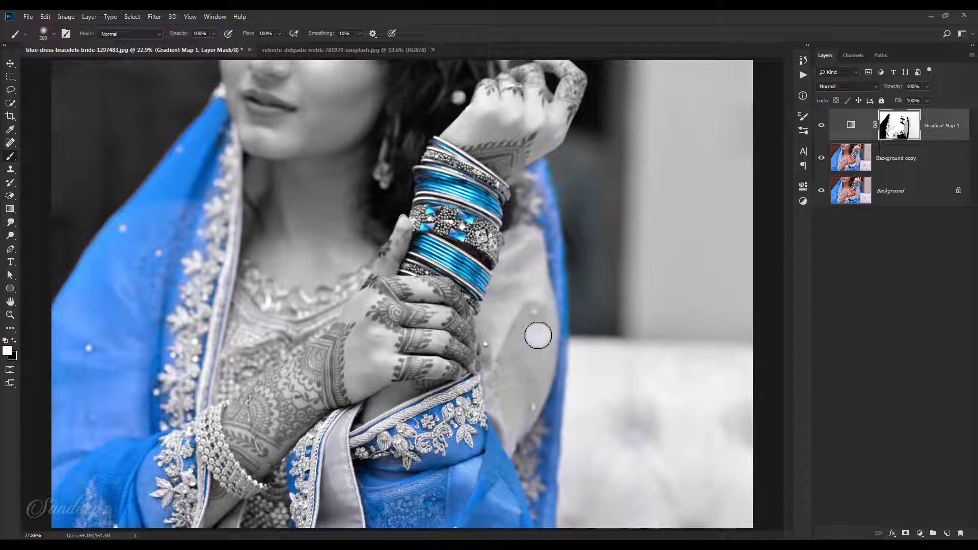
{"action": "left_click_drag", "start_coordinate": [256, 300], "coordinate": [339, 298]}
{"action": "left_click_drag", "start_coordinate": [354, 254], "coordinate": [291, 319]}
{"action": "left_click_drag", "start_coordinate": [267, 518], "coordinate": [233, 440]}
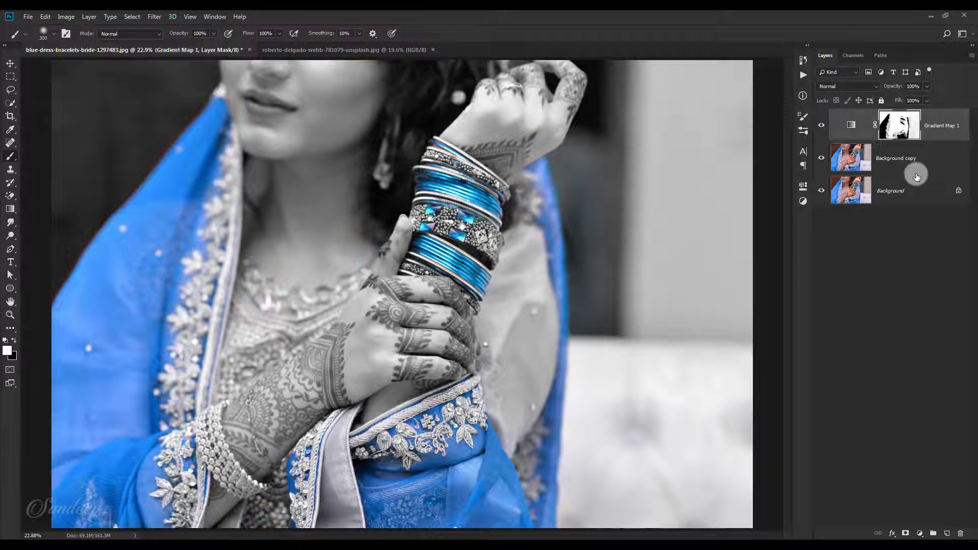
{"action": "left_click", "coordinate": [820, 127]}
{"action": "left_click", "coordinate": [820, 128]}
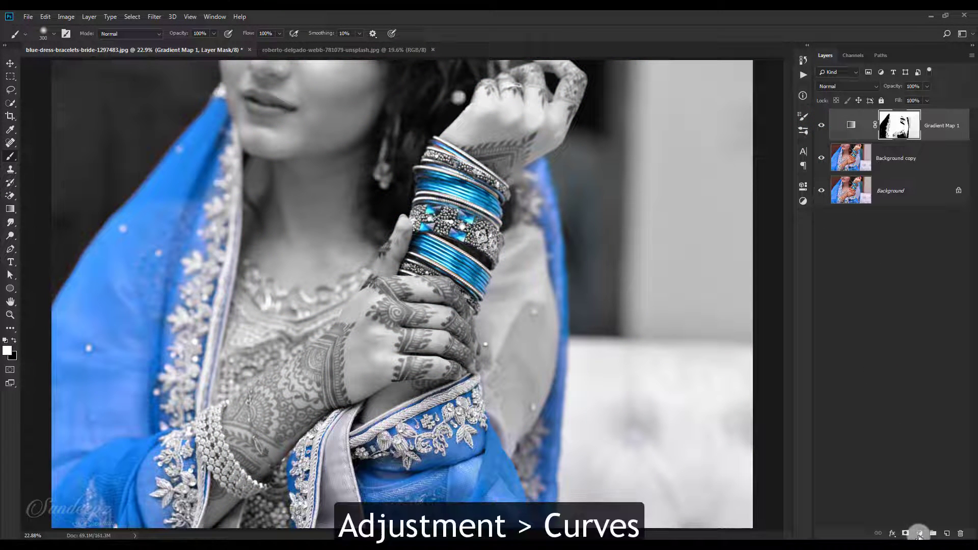
Step: Add a Curves adjustment that raises the black point and holds down the shadows for a matte finish
{"action": "left_click", "coordinate": [920, 534]}
{"action": "left_click", "coordinate": [910, 405]}
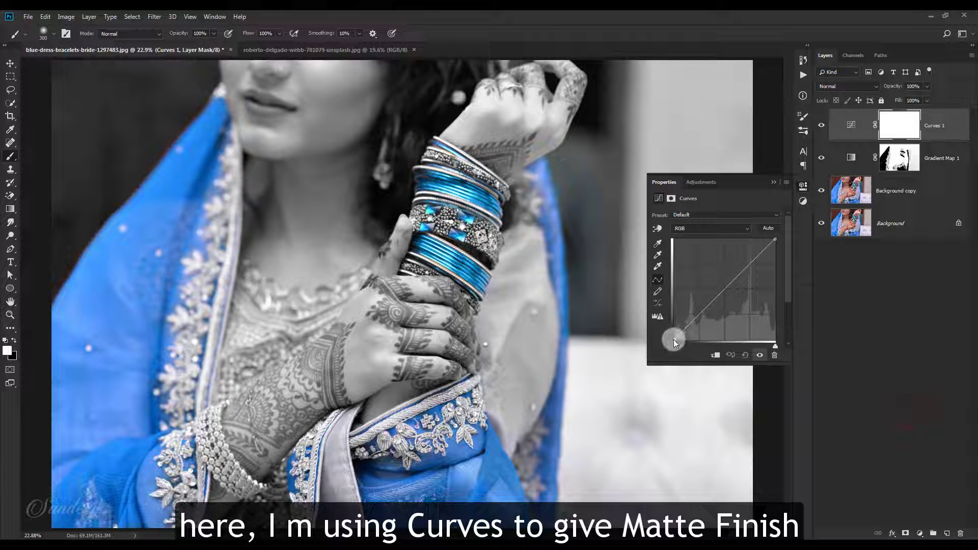
{"action": "mouse_move", "coordinate": [673, 338]}
{"action": "left_mouse_down"}
{"action": "mouse_move", "coordinate": [700, 312]}
{"action": "mouse_move", "coordinate": [673, 337]}
{"action": "mouse_move", "coordinate": [671, 328]}
{"action": "left_mouse_up"}
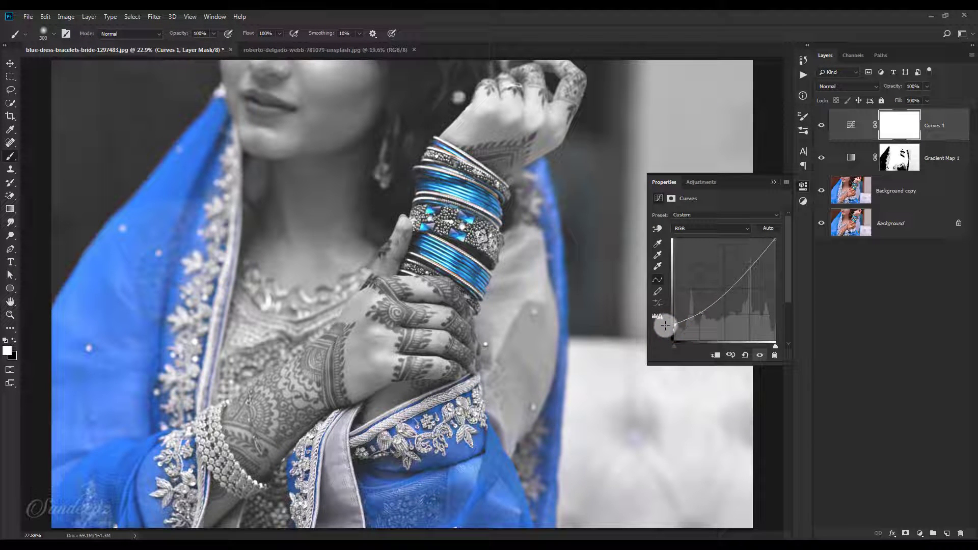
{"action": "left_click", "coordinate": [775, 183]}
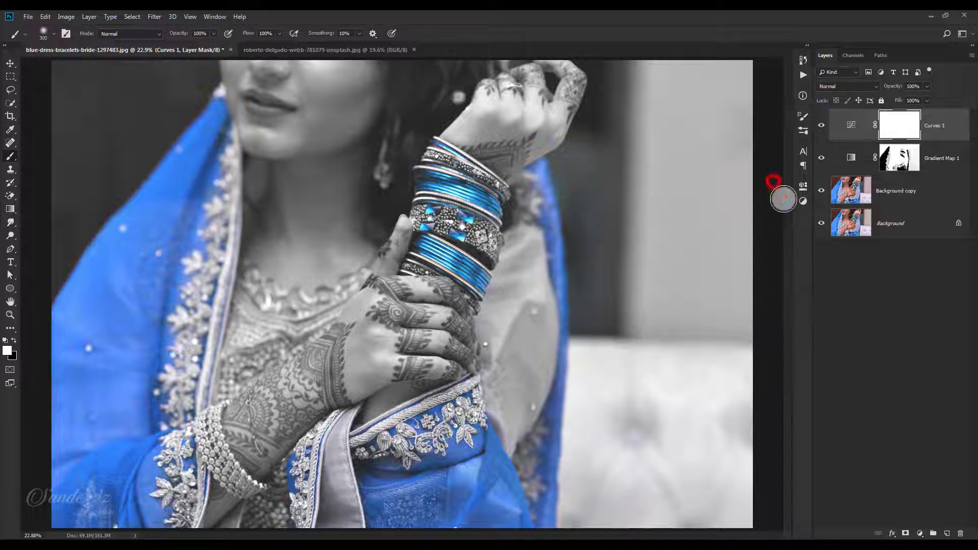
Step: Compare the edited image with the original by hiding and restoring all layers above the Background
{"action": "left_click", "coordinate": [877, 332]}
{"action": "left_click", "coordinate": [823, 225], "text": "alt"}
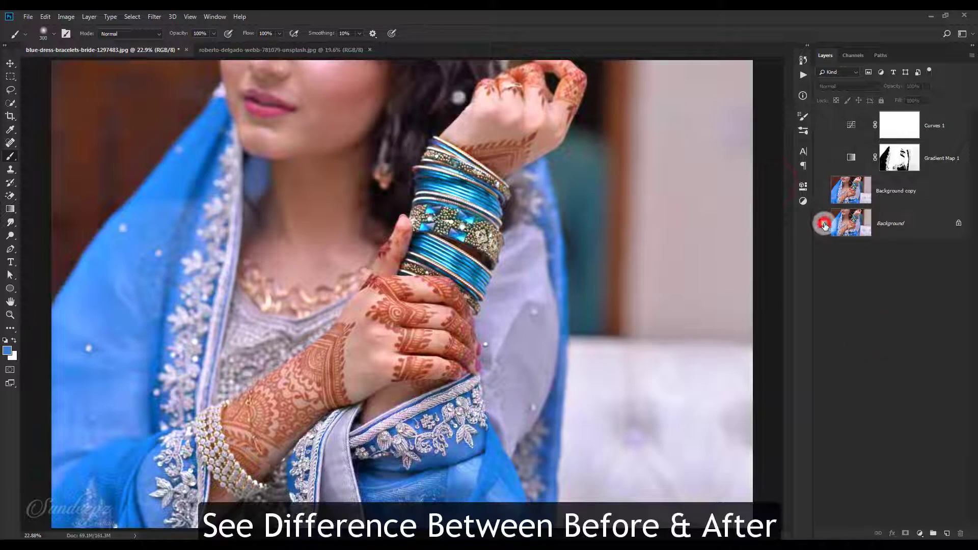
{"action": "left_click", "coordinate": [823, 224], "text": "alt"}
{"action": "left_click", "coordinate": [823, 224], "text": "alt"}
{"action": "left_click", "coordinate": [823, 224], "text": "alt"}
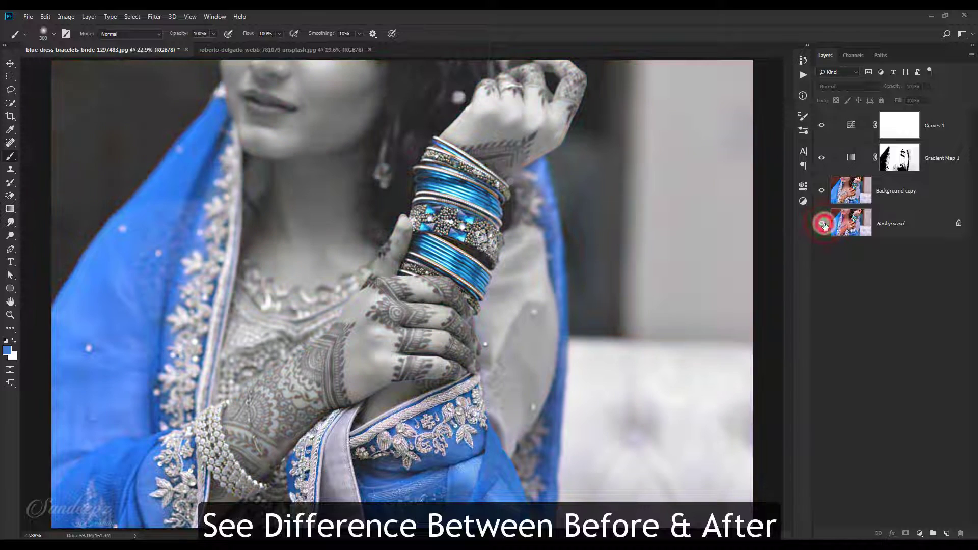
{"action": "left_click", "coordinate": [823, 224], "text": "alt"}
{"action": "left_click", "coordinate": [823, 225], "text": "alt"}
{"action": "left_click", "coordinate": [823, 224], "text": "alt"}
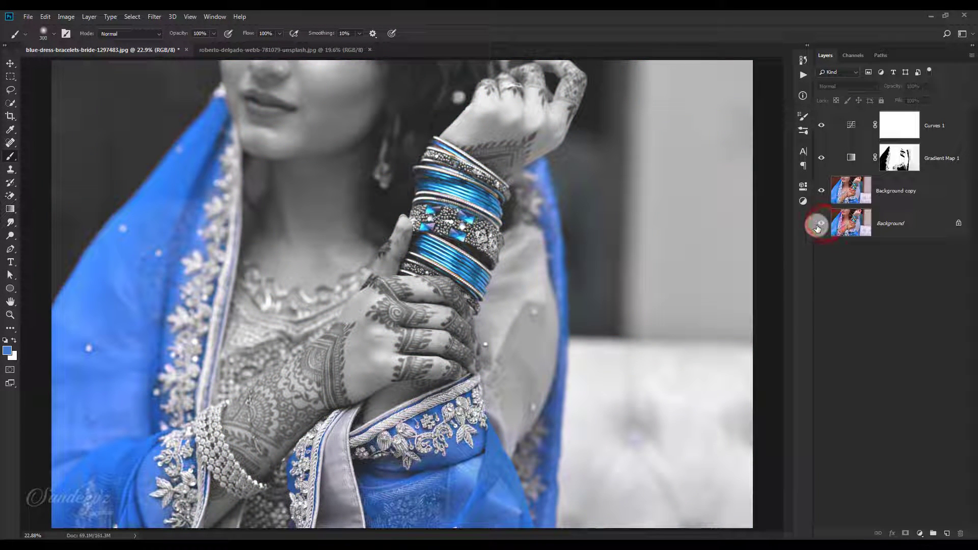
Step: Switch to the red-dress portrait document and duplicate its Background layer
{"action": "left_click", "coordinate": [258, 50]}
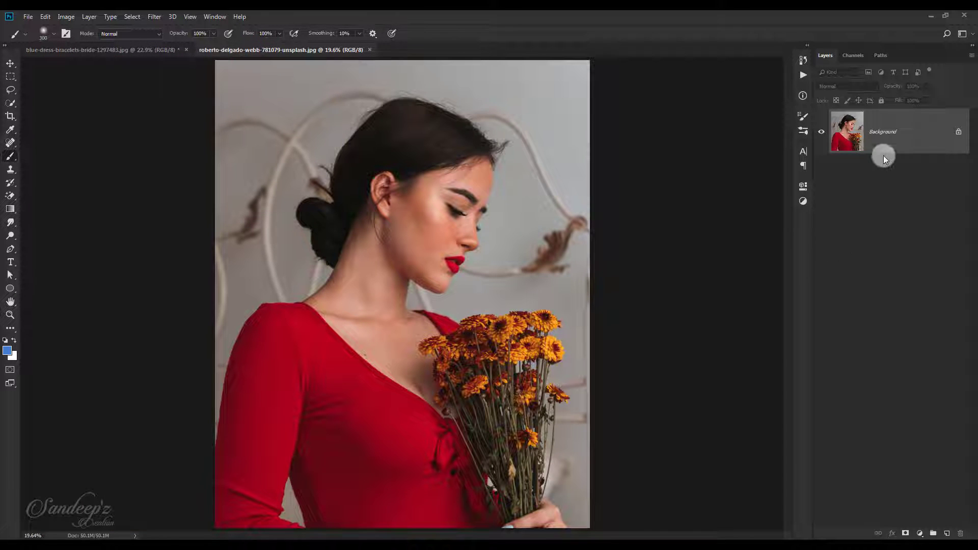
{"action": "left_click_drag", "start_coordinate": [884, 153], "coordinate": [946, 533]}
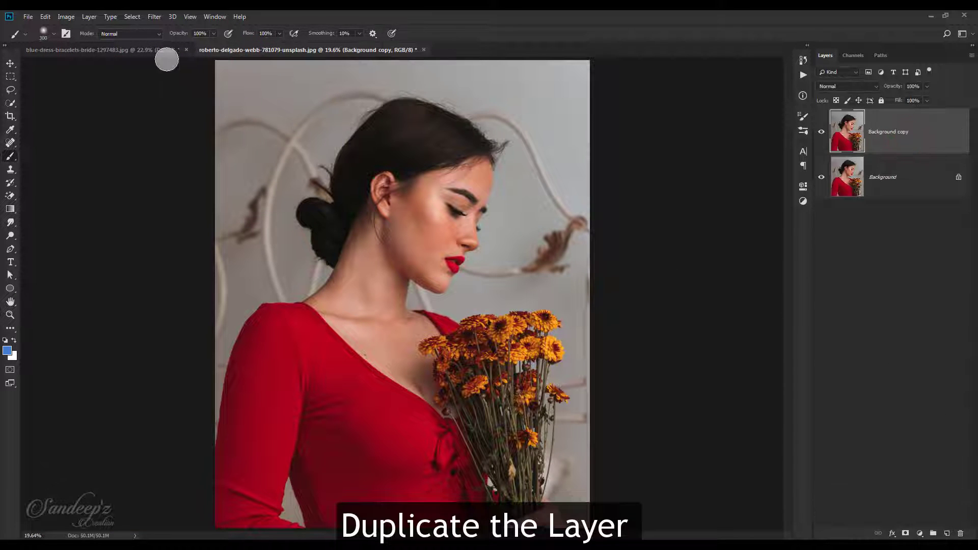
Step: Smooth the skin on the duplicate layer with the SkinFiner filter, setting skin tone saturation to +21 and hue to -24
{"action": "left_click", "coordinate": [159, 18]}
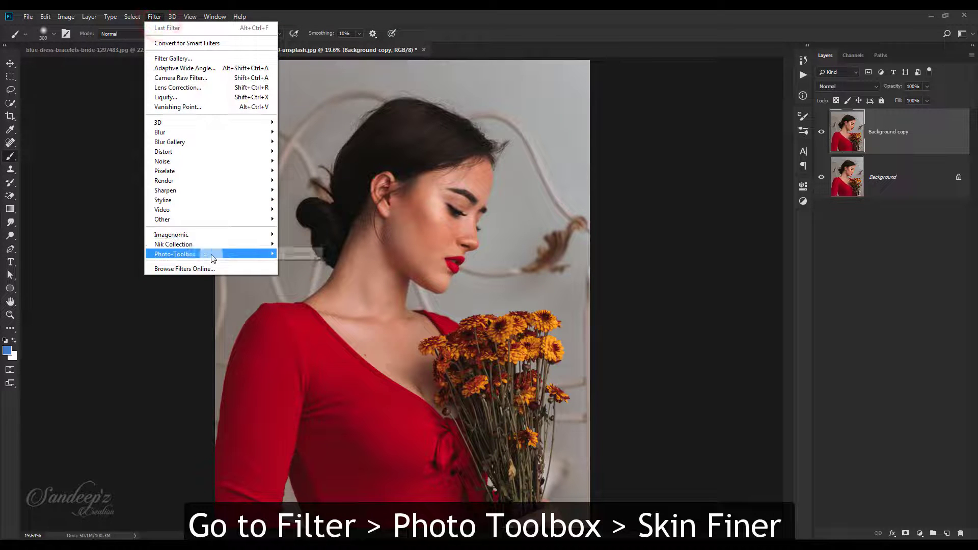
{"action": "left_click", "coordinate": [306, 255]}
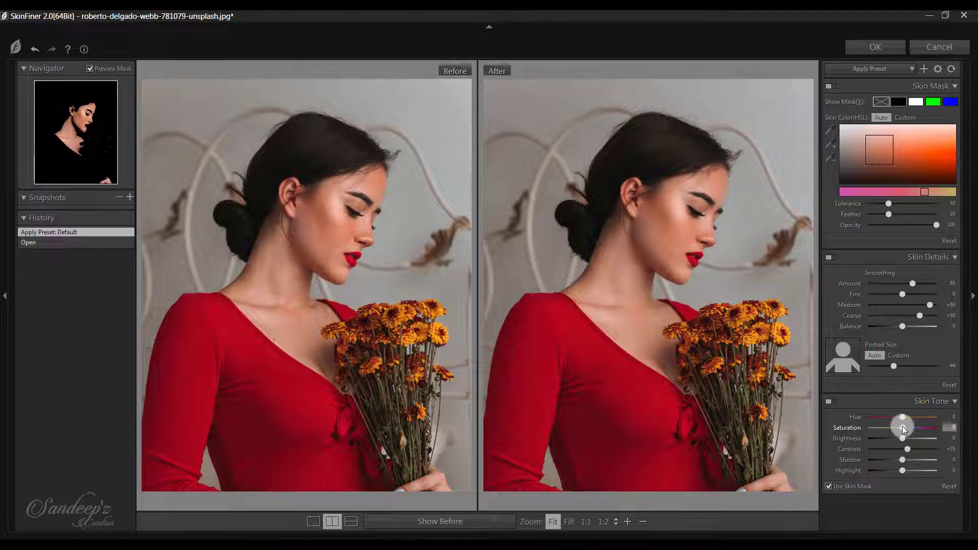
{"action": "left_click_drag", "start_coordinate": [909, 429], "coordinate": [897, 419]}
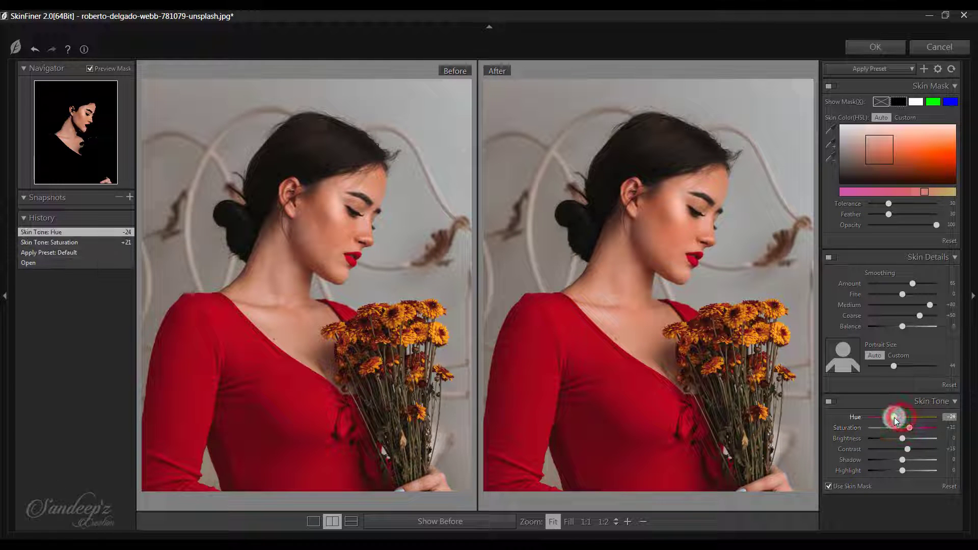
{"action": "left_click", "coordinate": [666, 233]}
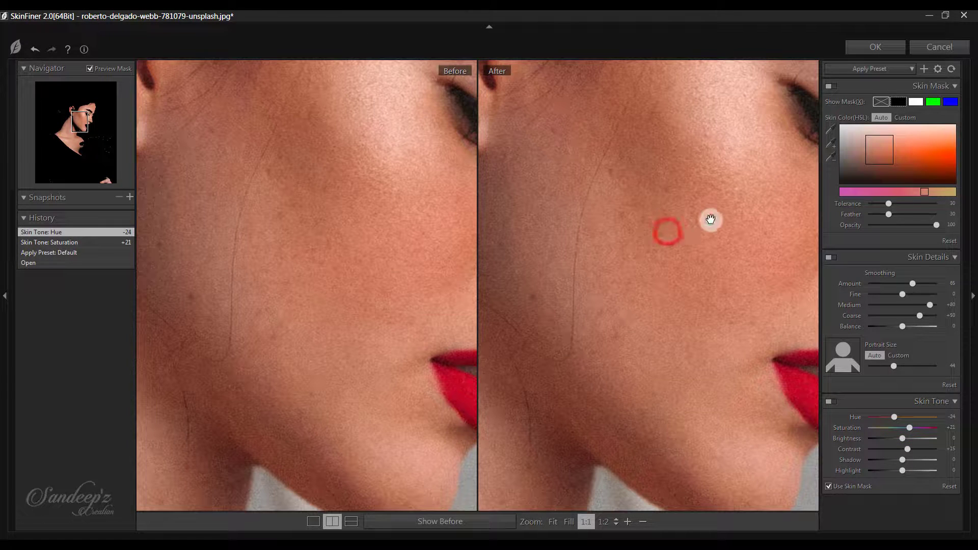
{"action": "left_click", "coordinate": [875, 46]}
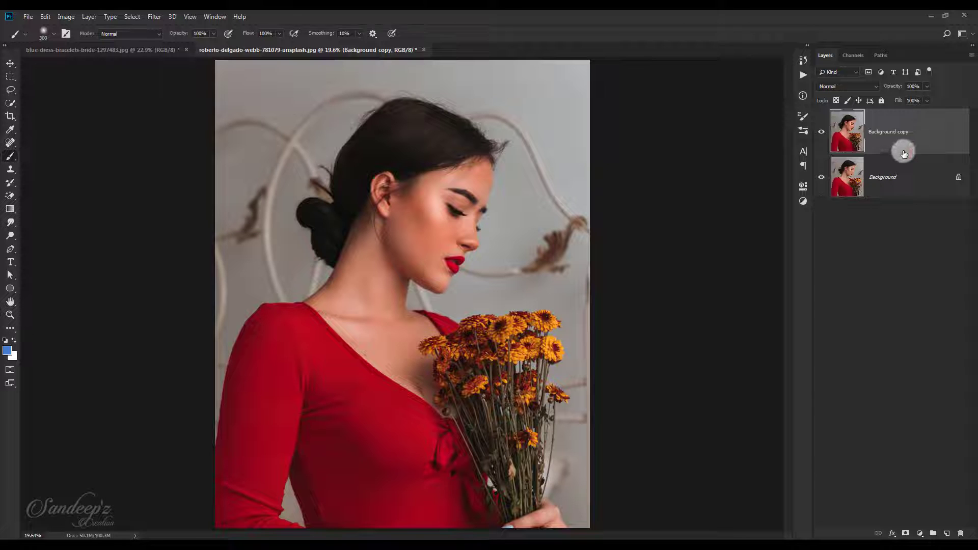
Step: Apply the Imagenomic Portraiture filter to a duplicate of the smoothed layer and set that duplicate's opacity to 49%
{"action": "left_click_drag", "start_coordinate": [902, 148], "coordinate": [946, 533]}
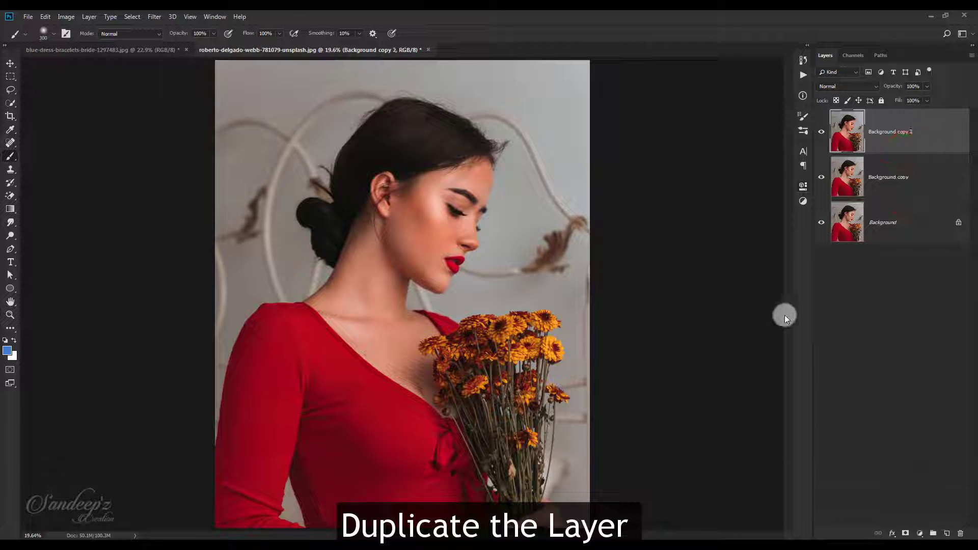
{"action": "left_click", "coordinate": [152, 19]}
{"action": "mouse_move", "coordinate": [233, 232]}
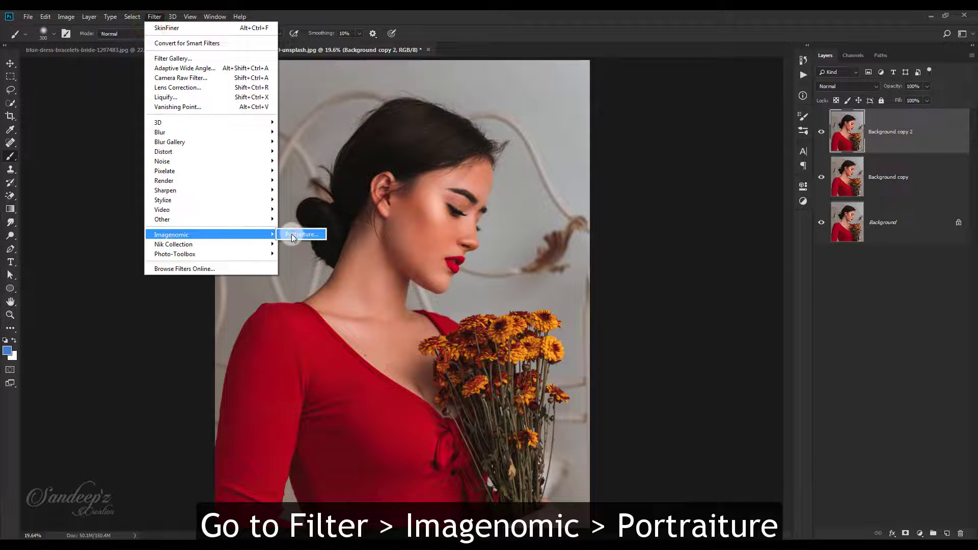
{"action": "left_click", "coordinate": [298, 234]}
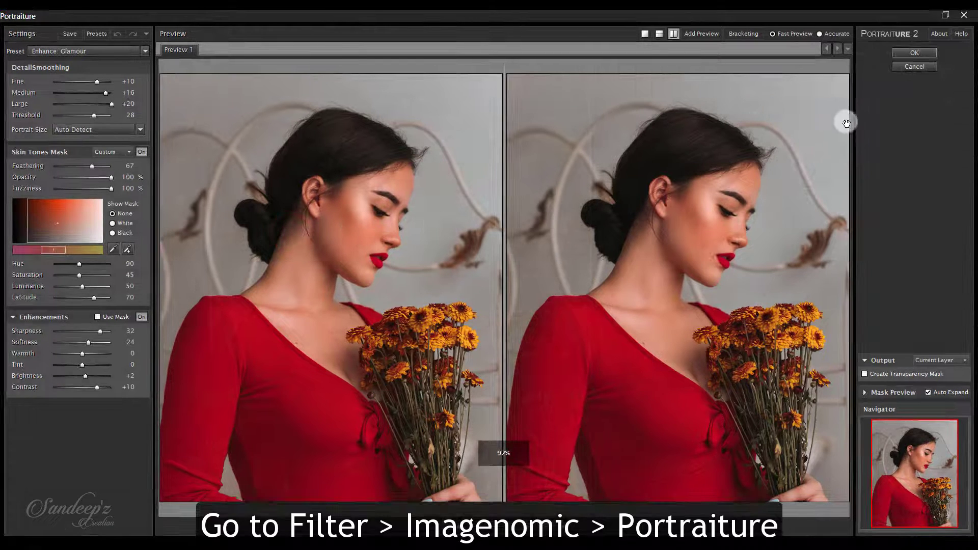
{"action": "left_click", "coordinate": [910, 55]}
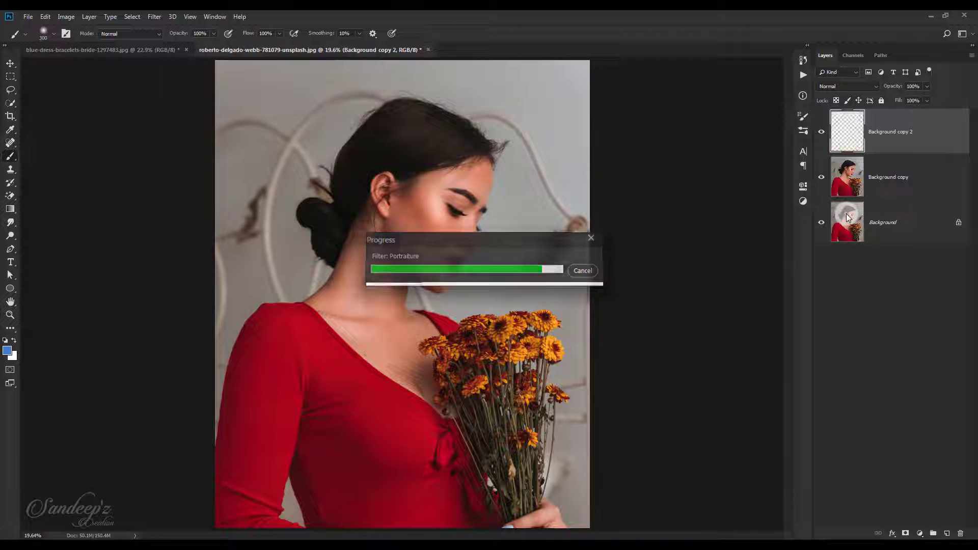
{"action": "left_click_drag", "start_coordinate": [894, 87], "coordinate": [762, 81]}
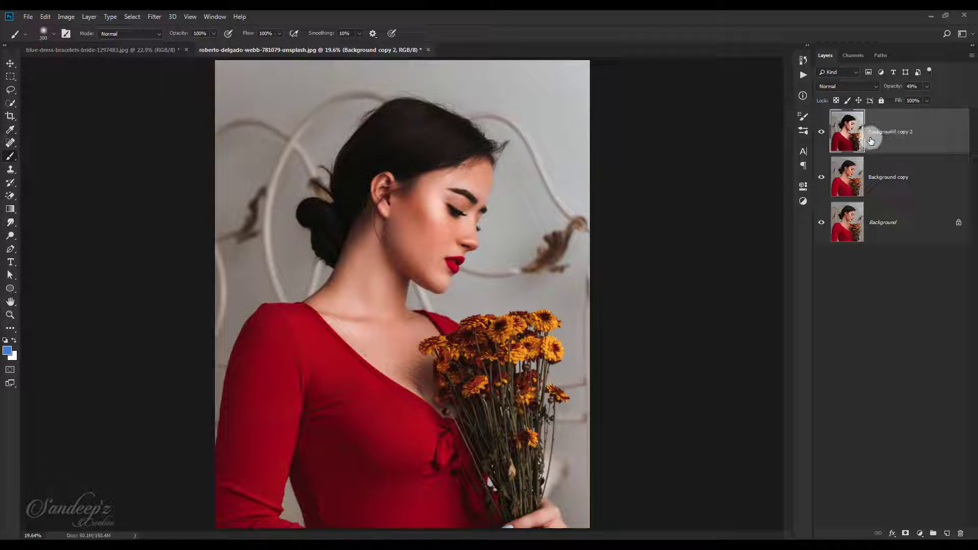
Step: Select the red of the dress on the Background layer with Color Range, using fuzziness 85 and Localized Color Clusters off
{"action": "left_click", "coordinate": [899, 233]}
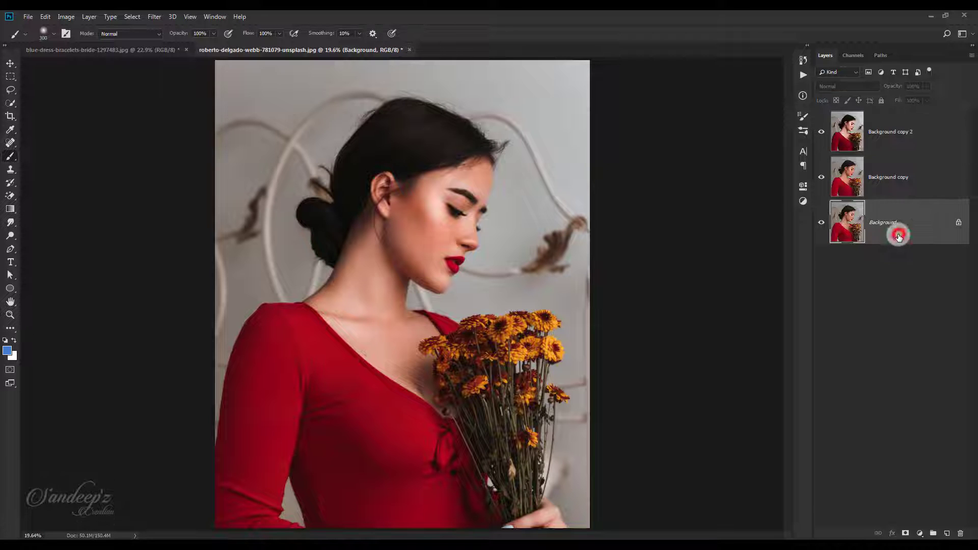
{"action": "left_click", "coordinate": [149, 19]}
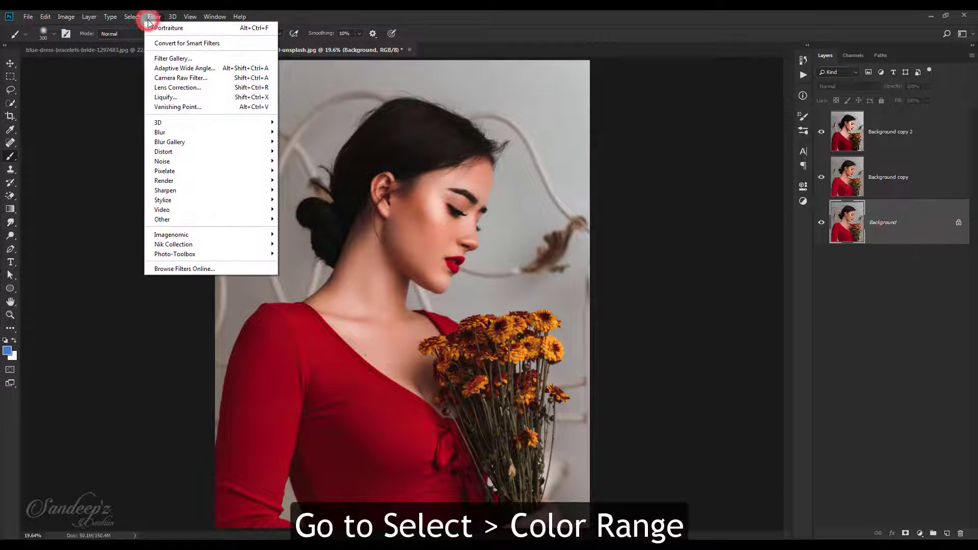
{"action": "mouse_move", "coordinate": [125, 19]}
{"action": "left_click", "coordinate": [145, 116]}
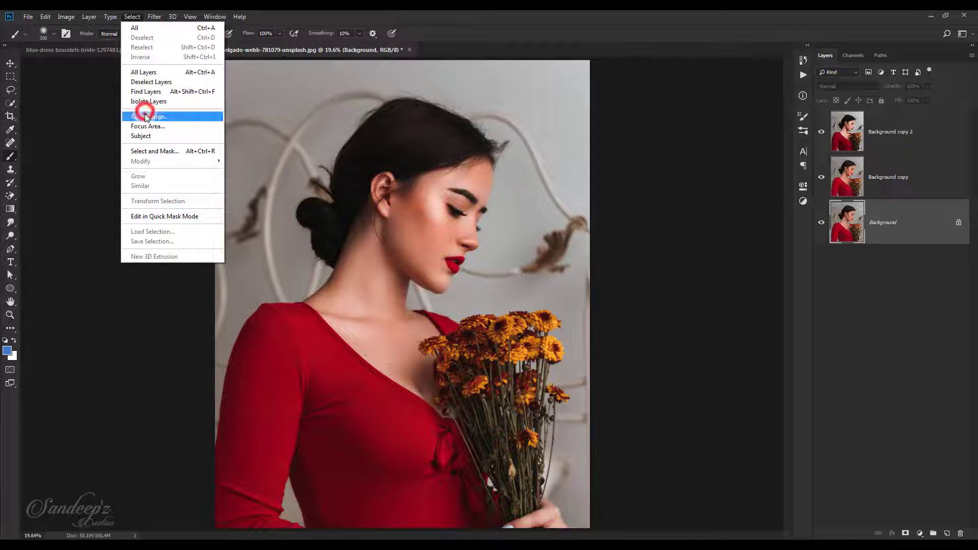
{"action": "left_click", "coordinate": [330, 362]}
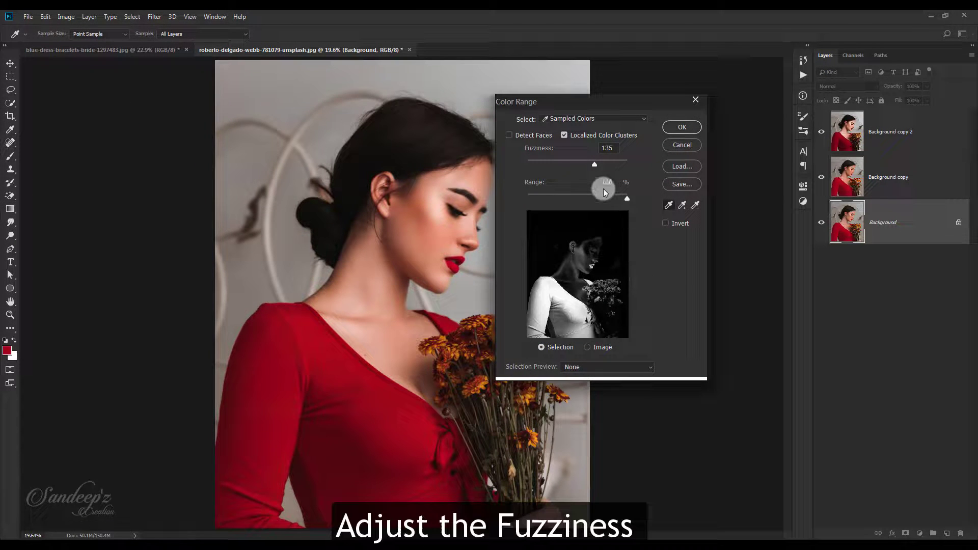
{"action": "left_click_drag", "start_coordinate": [597, 163], "coordinate": [586, 162]}
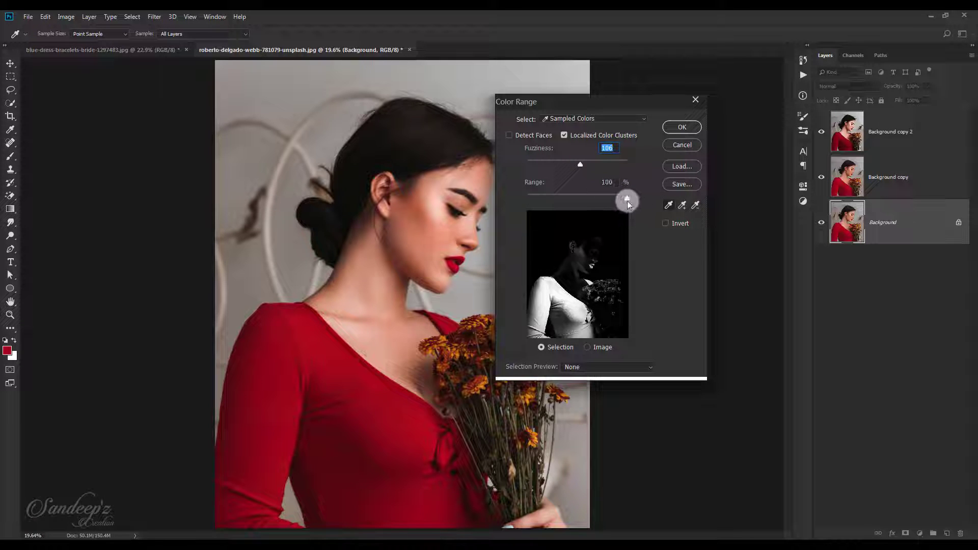
{"action": "mouse_move", "coordinate": [627, 201]}
{"action": "left_mouse_down"}
{"action": "mouse_move", "coordinate": [589, 198]}
{"action": "mouse_move", "coordinate": [639, 194]}
{"action": "left_mouse_up"}
{"action": "left_click", "coordinate": [565, 135]}
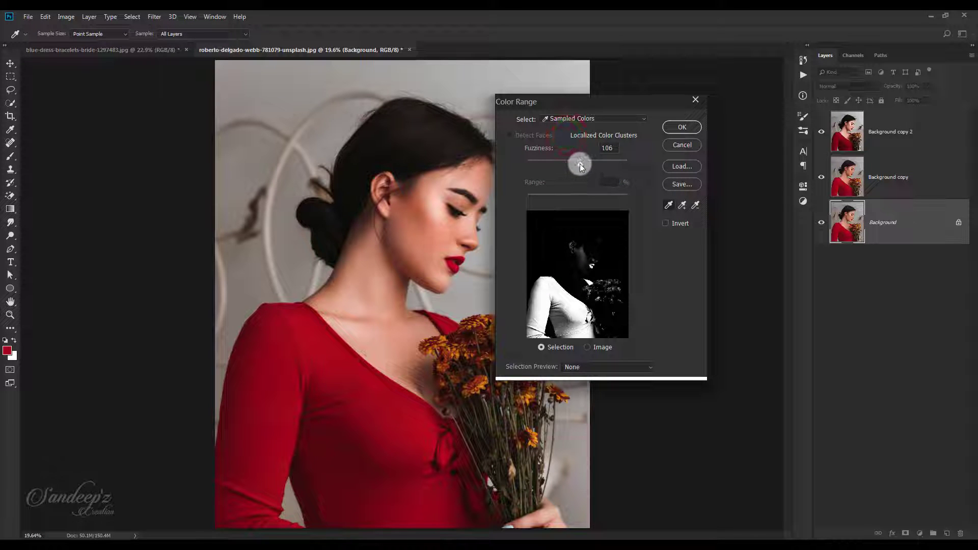
{"action": "left_click_drag", "start_coordinate": [580, 163], "coordinate": [570, 164]}
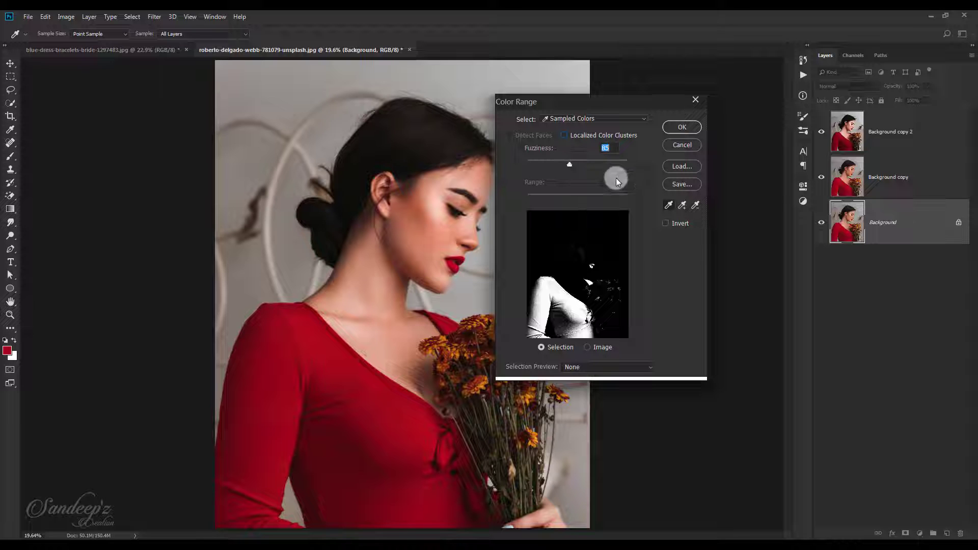
{"action": "left_click", "coordinate": [676, 130]}
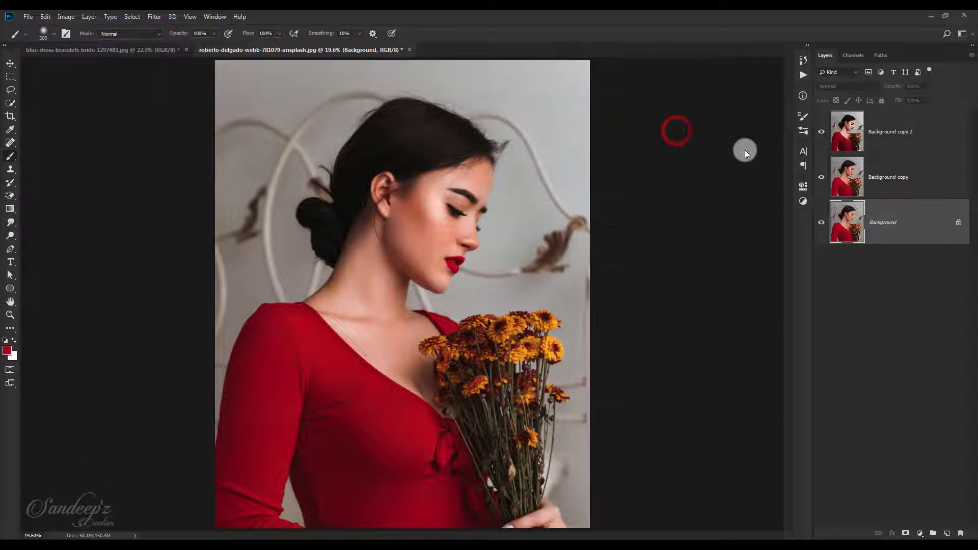
Step: Add a Gradient Map adjustment above the top portrait layer from the selection, using the black-to-white gradient
{"action": "left_click", "coordinate": [897, 148]}
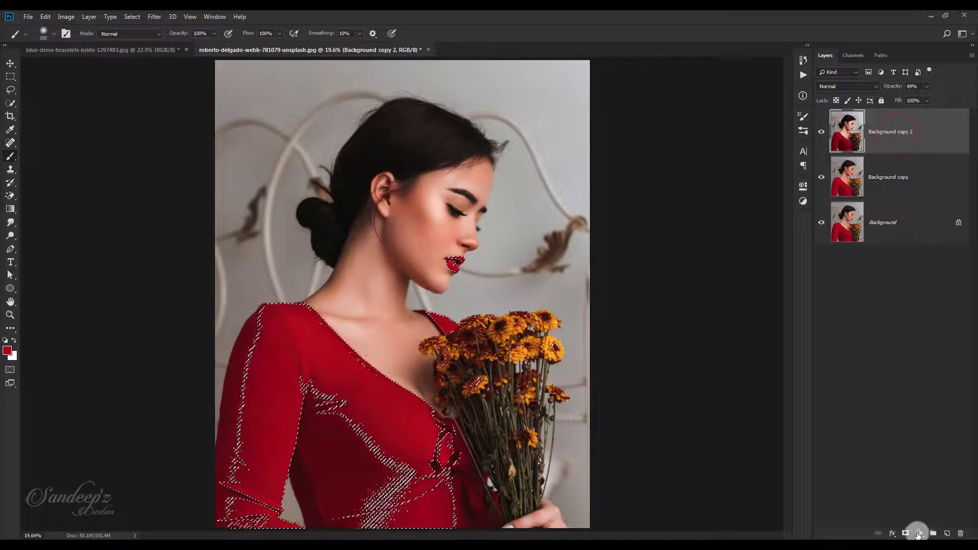
{"action": "left_click", "coordinate": [919, 533]}
{"action": "left_click", "coordinate": [917, 518]}
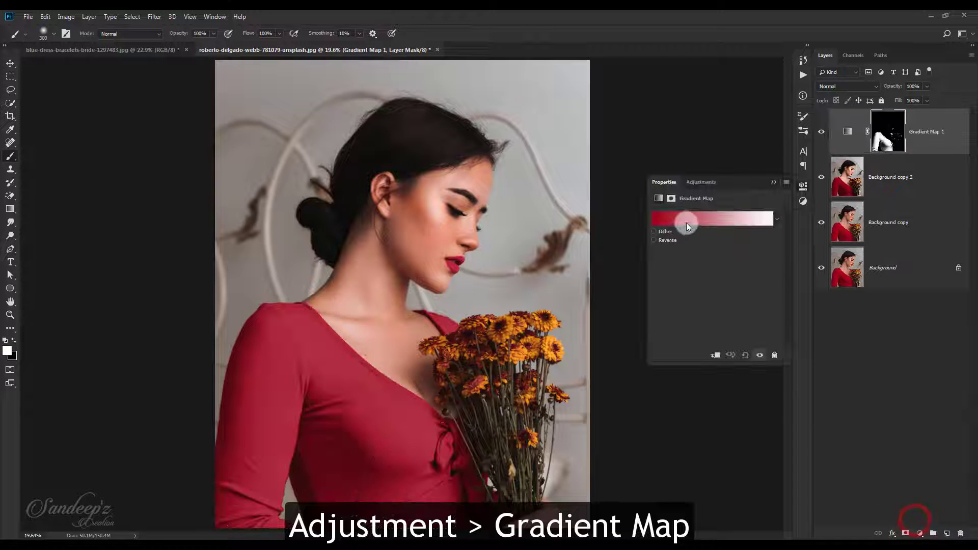
{"action": "left_click", "coordinate": [683, 221]}
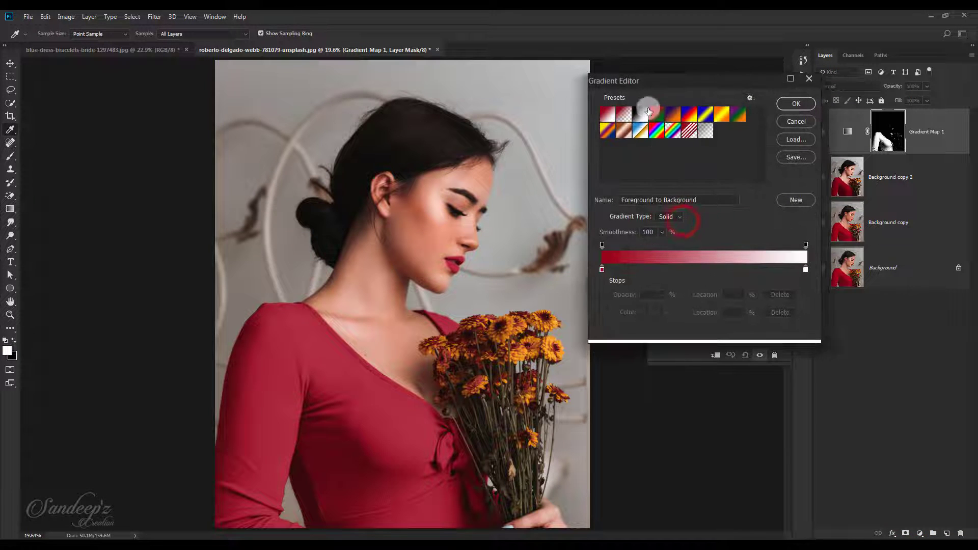
{"action": "left_click", "coordinate": [789, 106]}
Step: Invert the Gradient Map's layer mask so the red dress and lips keep their color
{"action": "left_click", "coordinate": [887, 141]}
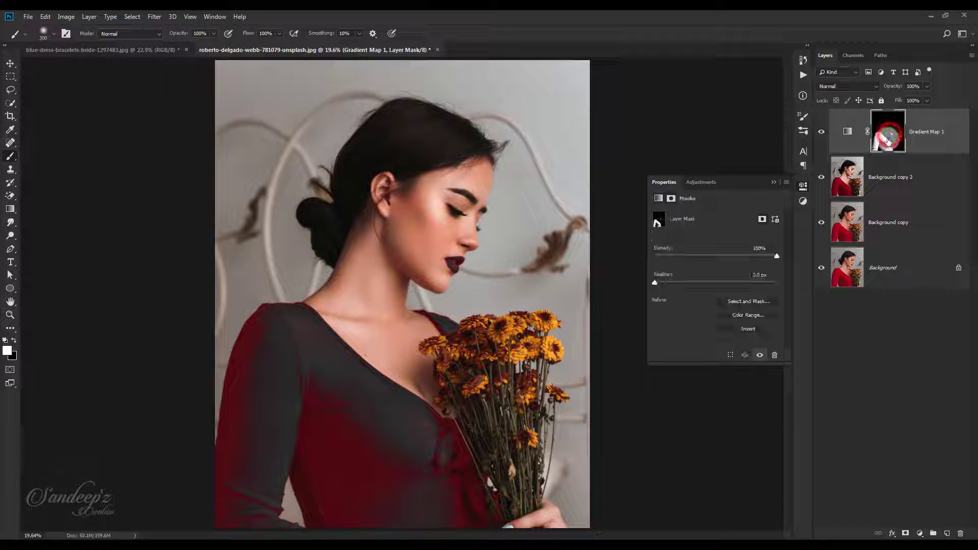
{"action": "key", "text": "ctrl+i"}
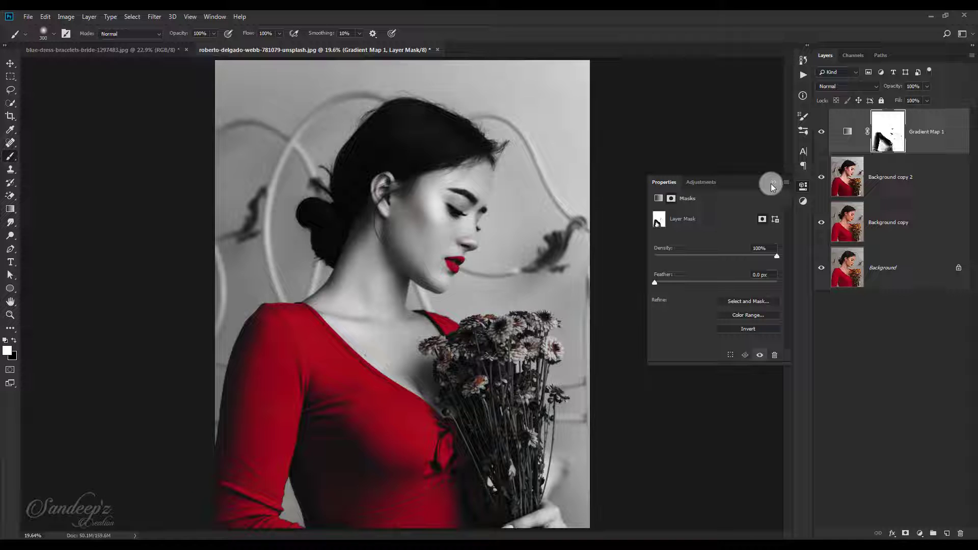
{"action": "left_click", "coordinate": [771, 184]}
Step: Paint black on the Gradient Map mask over the sleeve and bodice to restore the dress's full red
{"action": "left_click", "coordinate": [886, 137]}
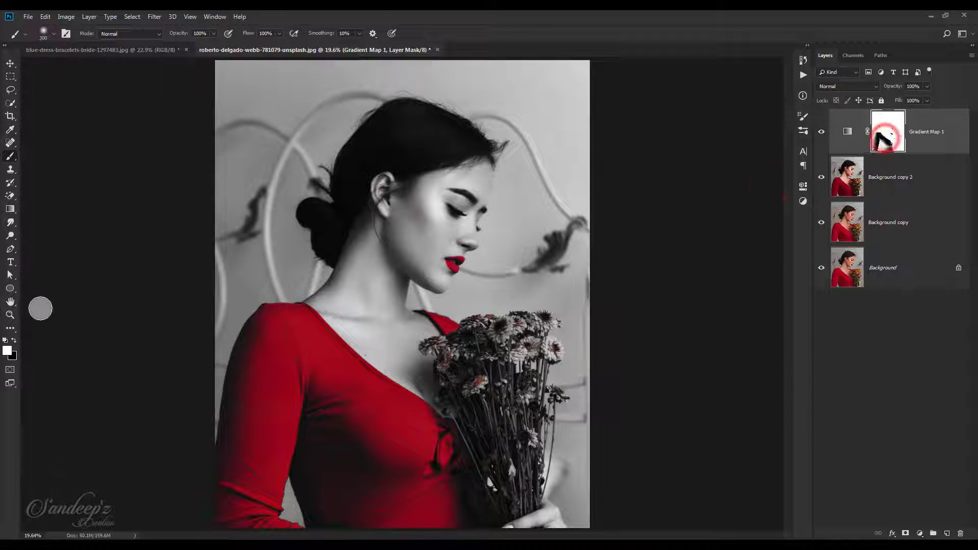
{"action": "left_click", "coordinate": [14, 340]}
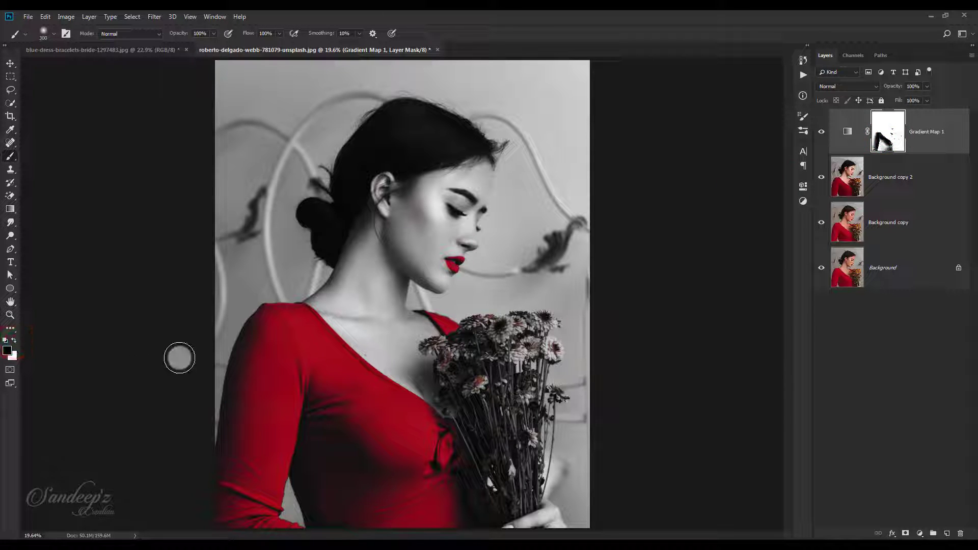
{"action": "key", "text": "bracketleft"}
{"action": "key", "text": "bracketleft"}
{"action": "mouse_move", "coordinate": [258, 334]}
{"action": "left_mouse_down"}
{"action": "mouse_move", "coordinate": [225, 459]}
{"action": "mouse_move", "coordinate": [261, 528]}
{"action": "mouse_move", "coordinate": [274, 332]}
{"action": "left_mouse_up"}
{"action": "key", "text": "bracketright"}
{"action": "key", "text": "bracketright"}
{"action": "left_click_drag", "start_coordinate": [334, 372], "coordinate": [345, 449]}
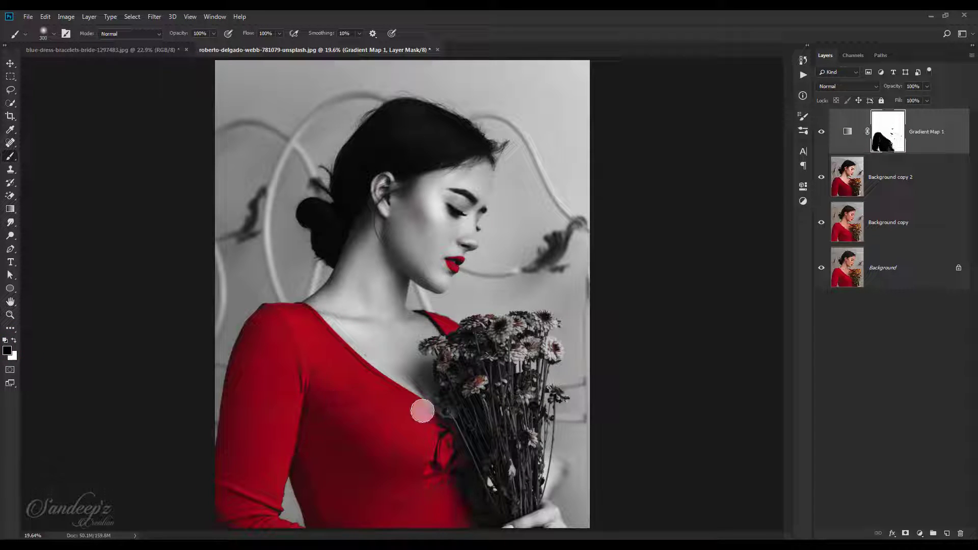
Step: Paint white on the Gradient Map mask over the face, flowers and background leaf to remove leftover color
{"action": "left_click", "coordinate": [13, 340]}
{"action": "left_click", "coordinate": [410, 218]}
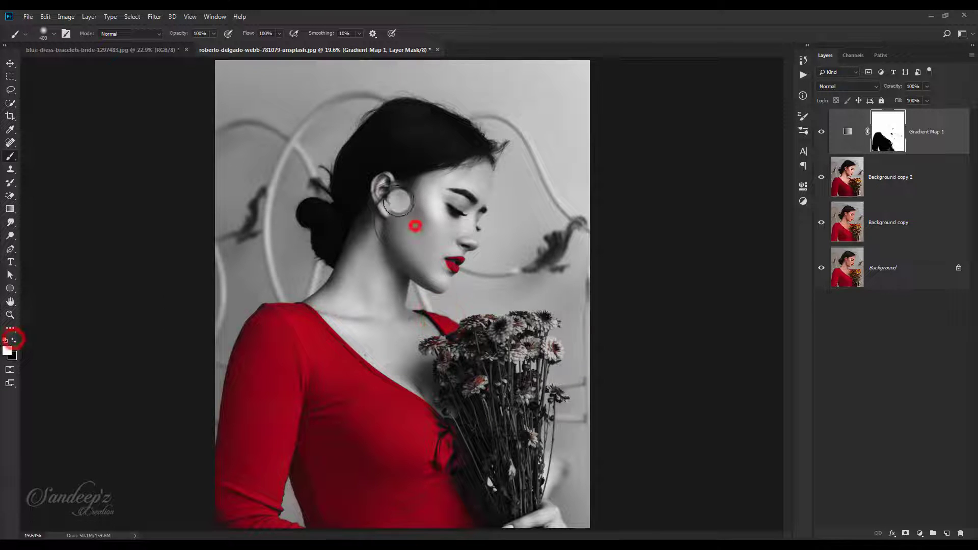
{"action": "left_click", "coordinate": [526, 347]}
{"action": "left_click", "coordinate": [574, 226]}
{"action": "key", "text": "bracketleft"}
{"action": "left_click", "coordinate": [437, 353]}
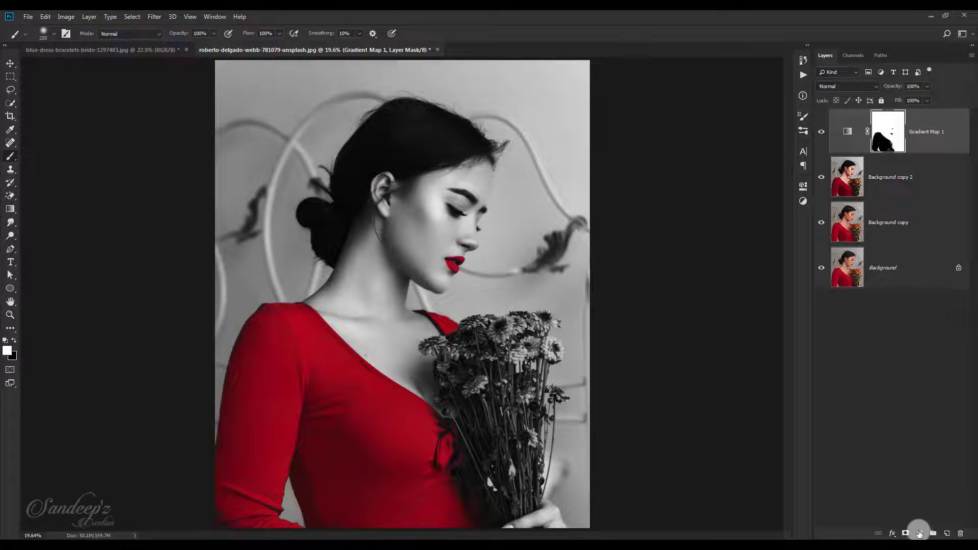
Step: Add a Curves adjustment above the Gradient Map, raising the black point and pulling down the shadows for a matte look
{"action": "left_click", "coordinate": [919, 533]}
{"action": "left_click", "coordinate": [916, 398]}
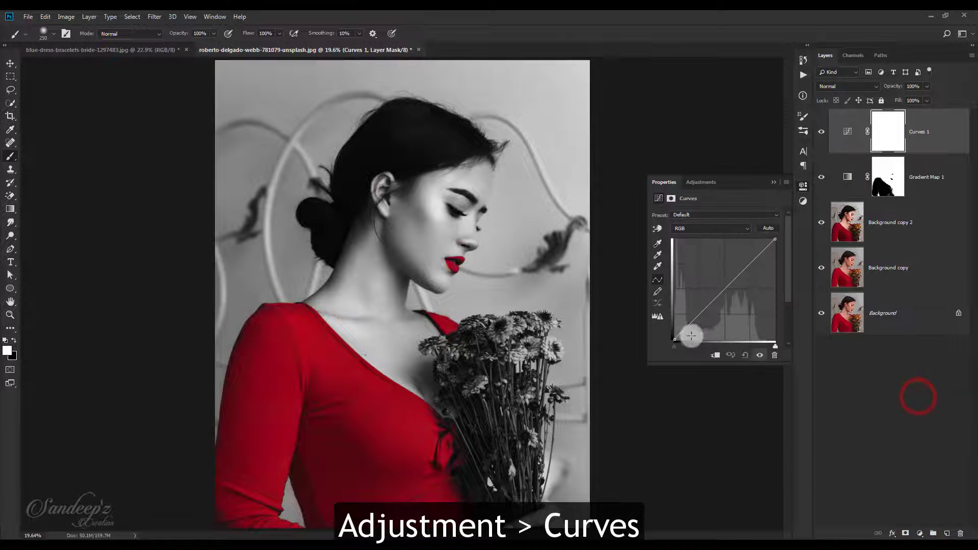
{"action": "mouse_move", "coordinate": [674, 340]}
{"action": "left_mouse_down"}
{"action": "mouse_move", "coordinate": [700, 317]}
{"action": "mouse_move", "coordinate": [673, 331]}
{"action": "left_mouse_up"}
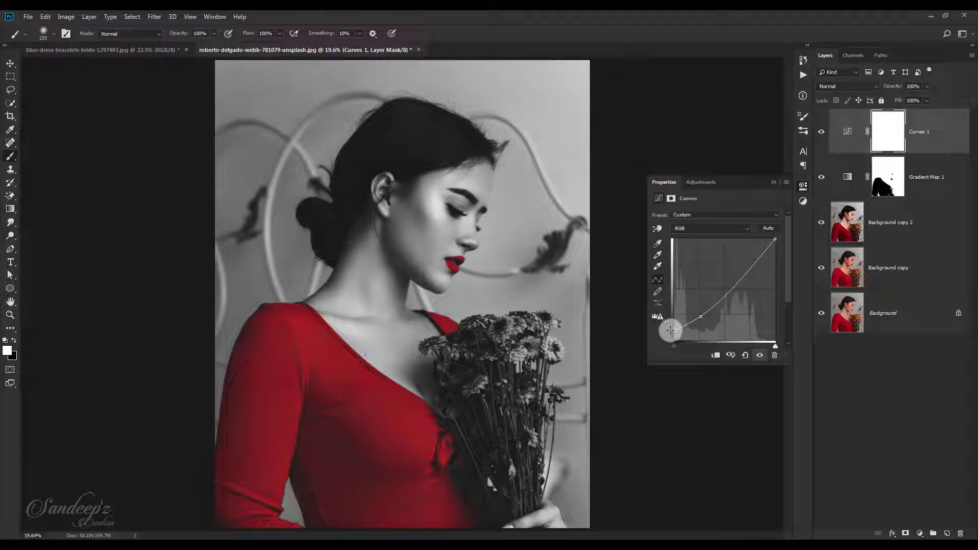
{"action": "left_click", "coordinate": [774, 183]}
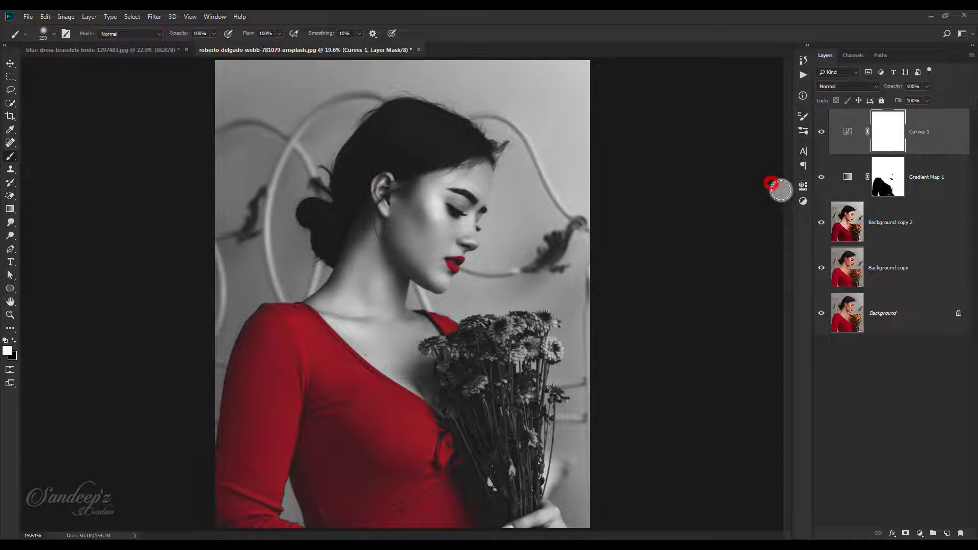
Step: Compare the finished red-dress portrait with the original by repeatedly hiding and restoring all layers above the Background
{"action": "left_click", "coordinate": [825, 316], "text": "alt"}
{"action": "left_click", "coordinate": [825, 317], "text": "alt"}
{"action": "left_click", "coordinate": [825, 317], "text": "alt"}
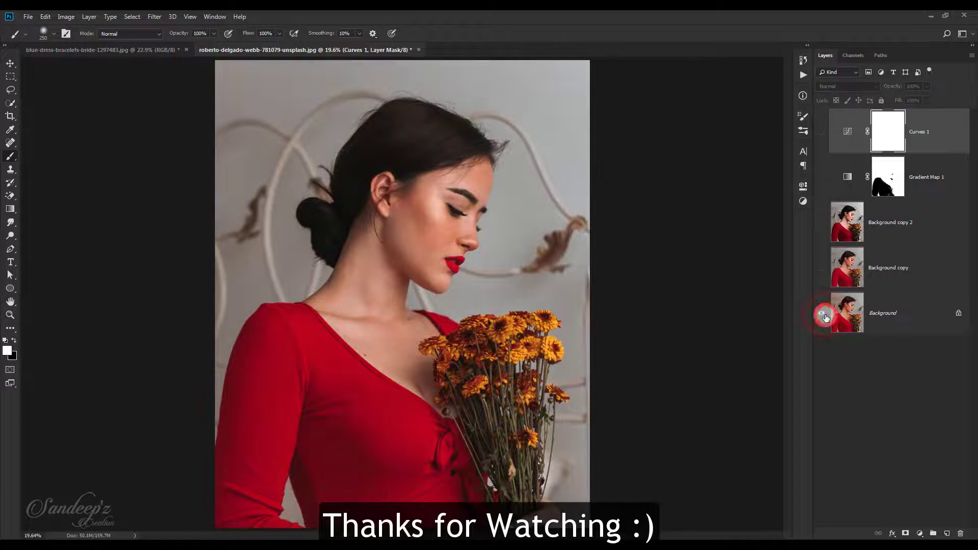
{"action": "left_click", "coordinate": [825, 317], "text": "alt"}
{"action": "left_click", "coordinate": [825, 316], "text": "alt"}
{"action": "left_click", "coordinate": [825, 316], "text": "alt"}
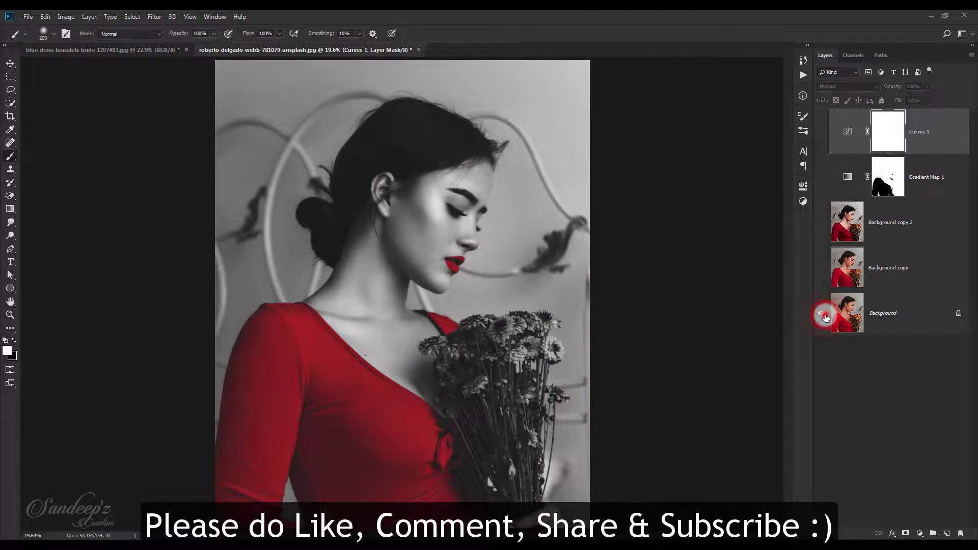
{"action": "left_click", "coordinate": [825, 317], "text": "alt"}
{"action": "left_click", "coordinate": [825, 317], "text": "alt"}
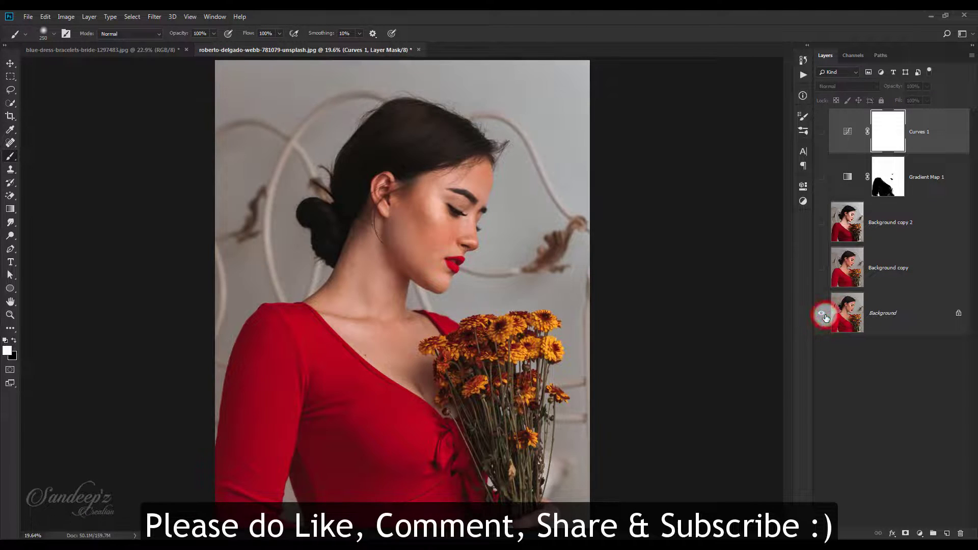
{"action": "left_click", "coordinate": [825, 316], "text": "alt"}
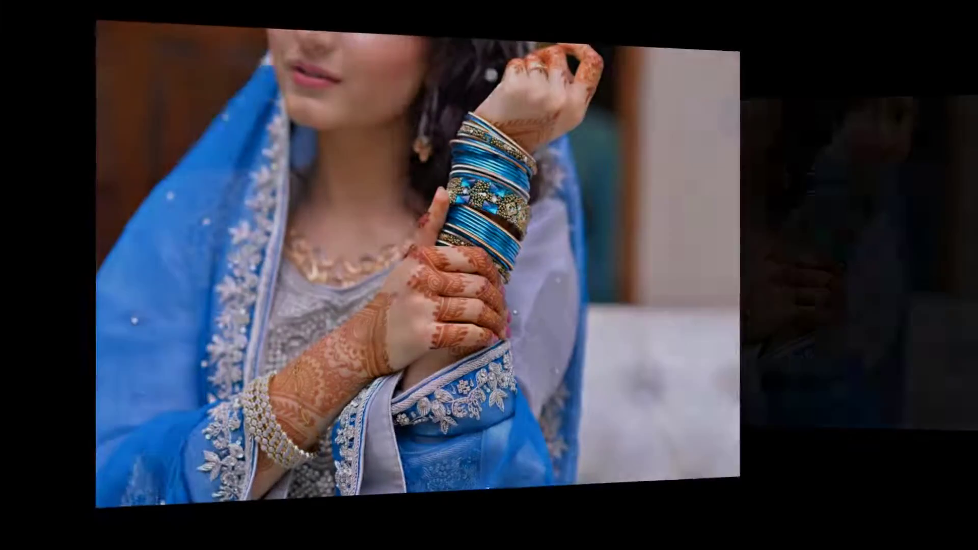